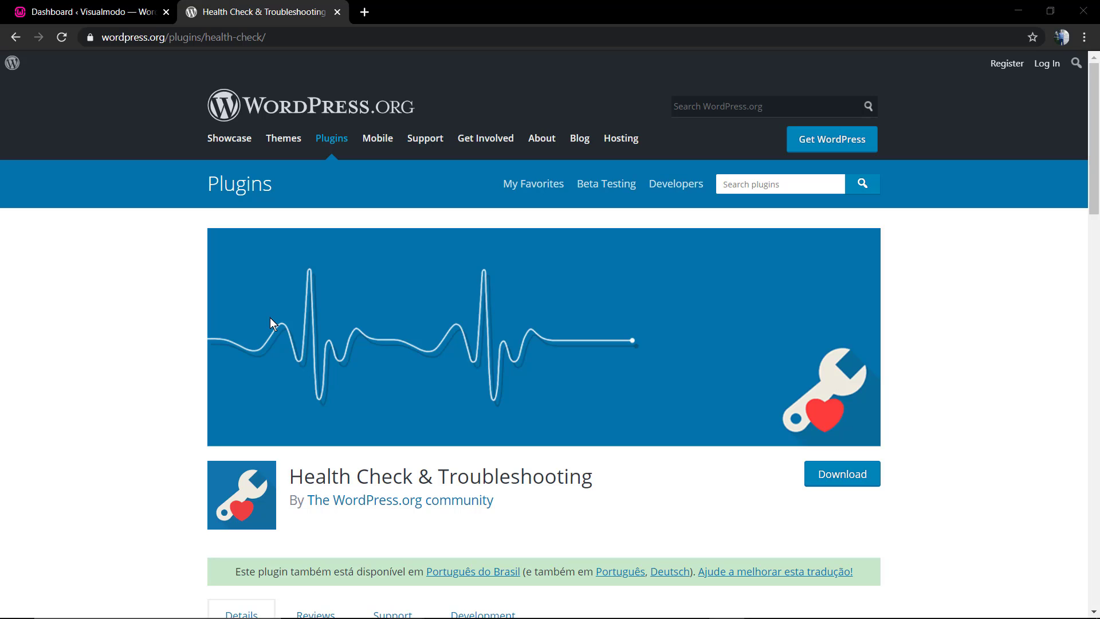
- Browse the Health Check plugin page and view its second and third screenshots
scroll(270, 318, "down", 8)
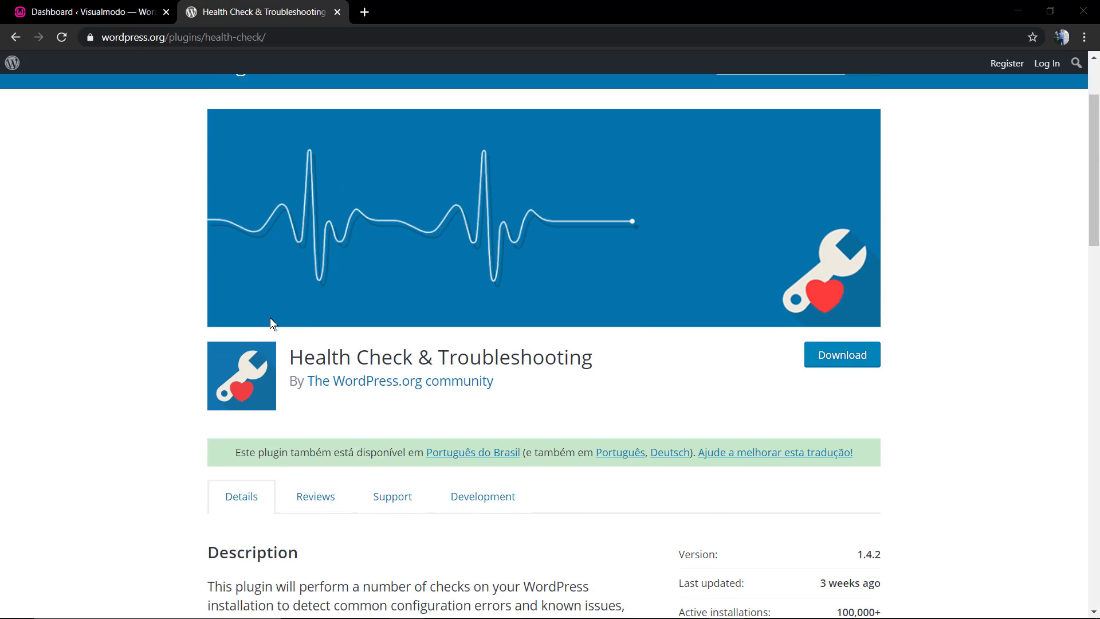
scroll(269, 319, "up", 8)
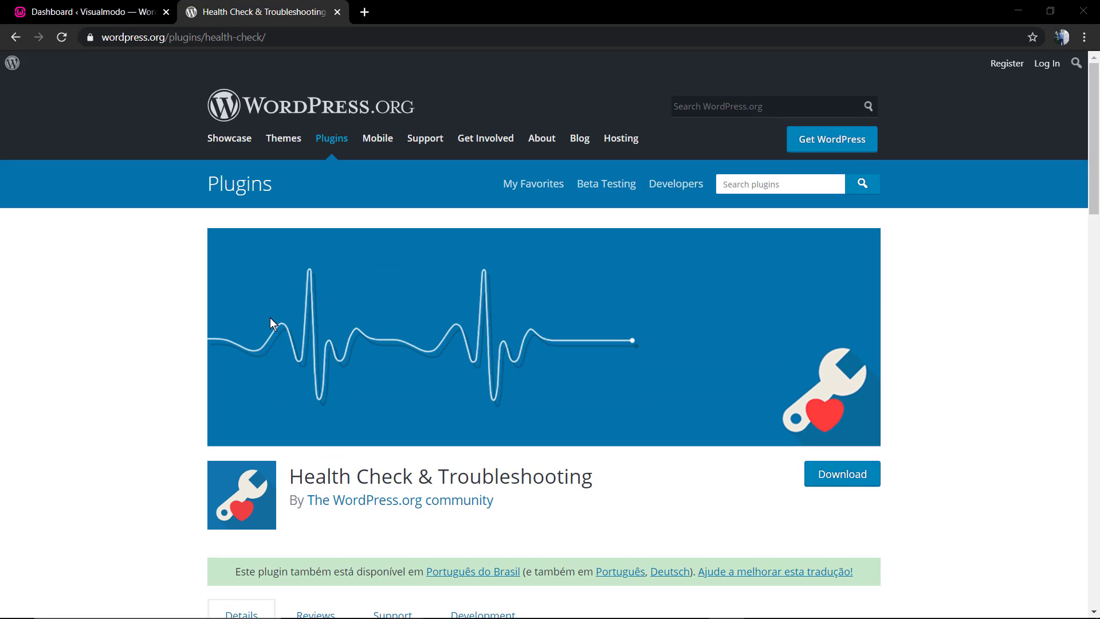
scroll(269, 318, "down", 10)
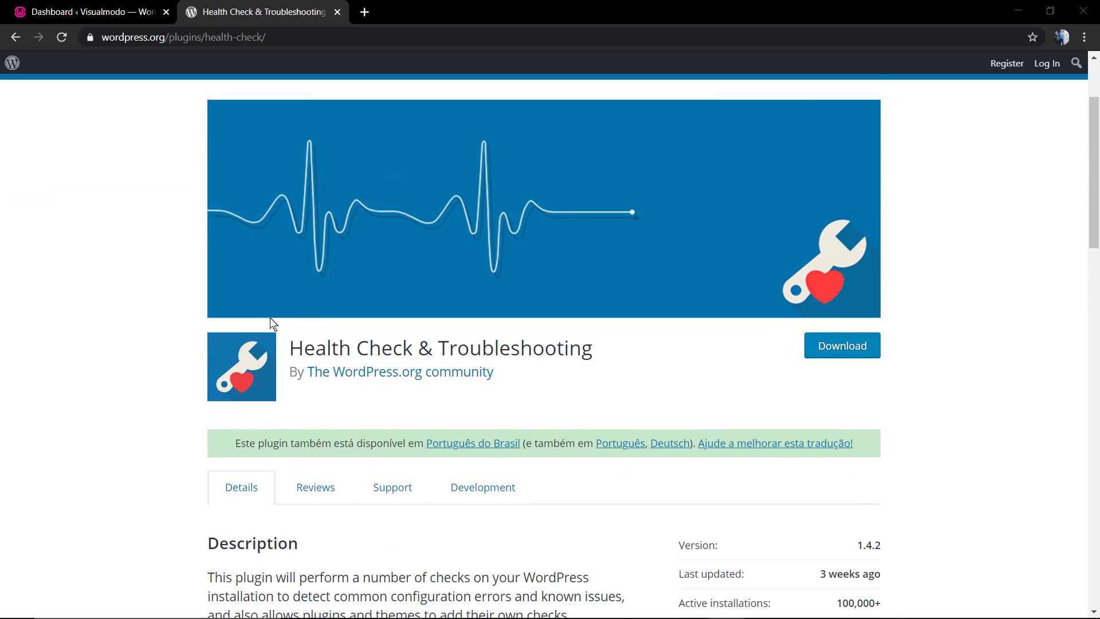
scroll(269, 319, "down", 5)
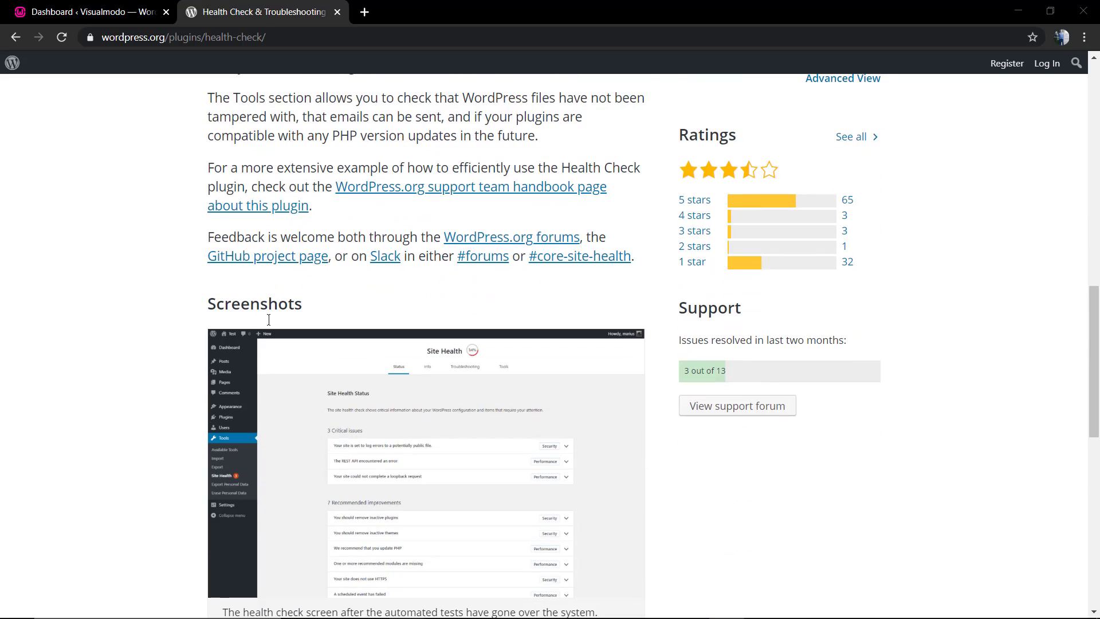
scroll(269, 319, "up", 15)
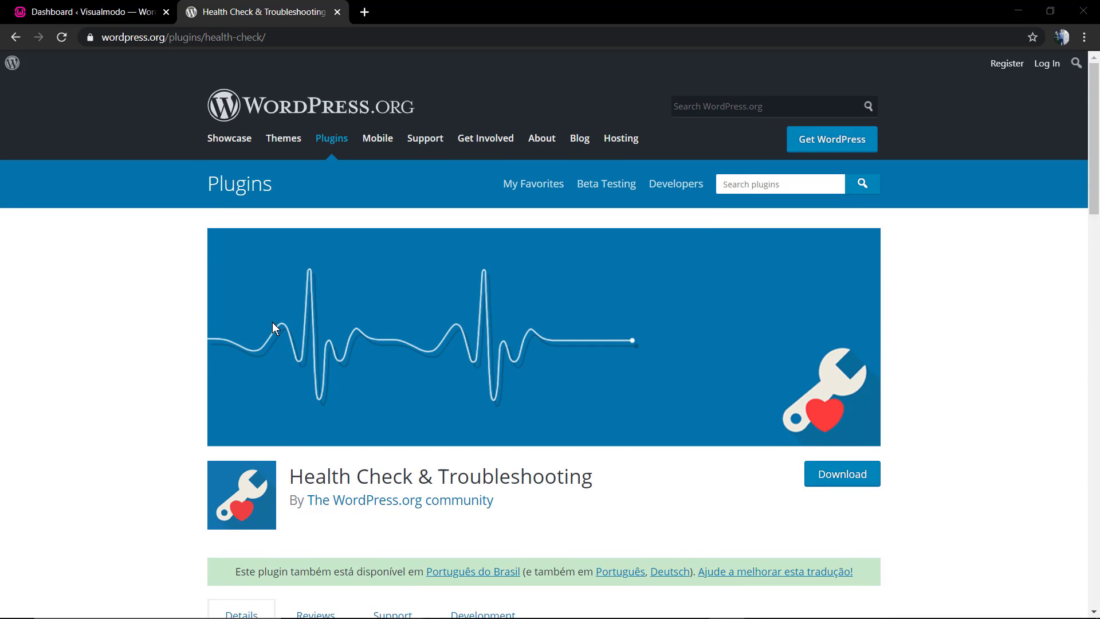
scroll(272, 323, "down", 4)
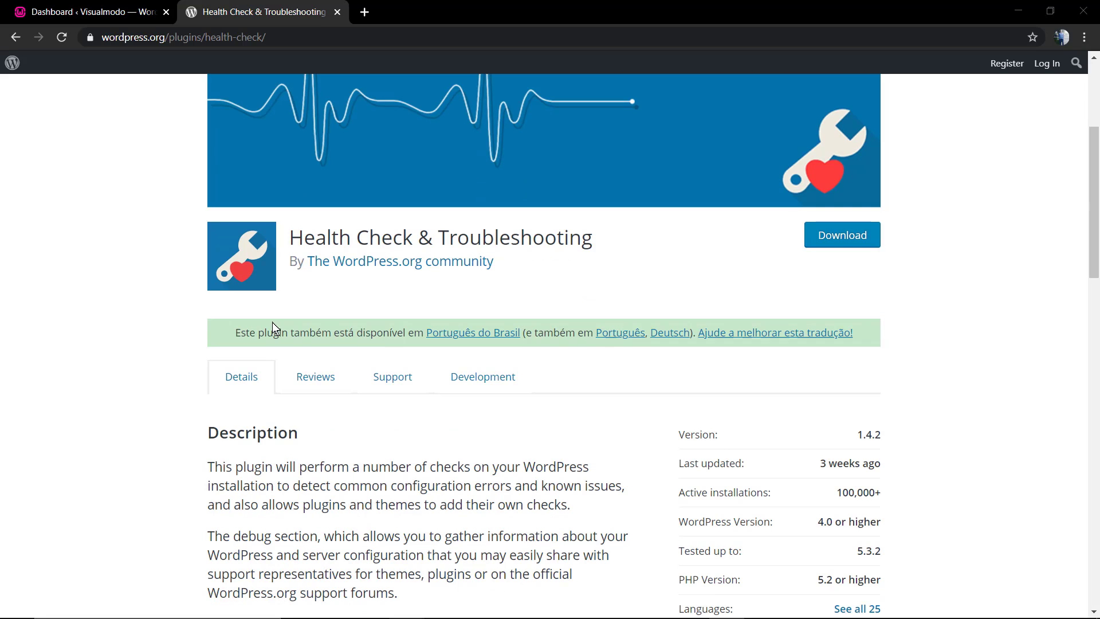
scroll(273, 326, "down", 10)
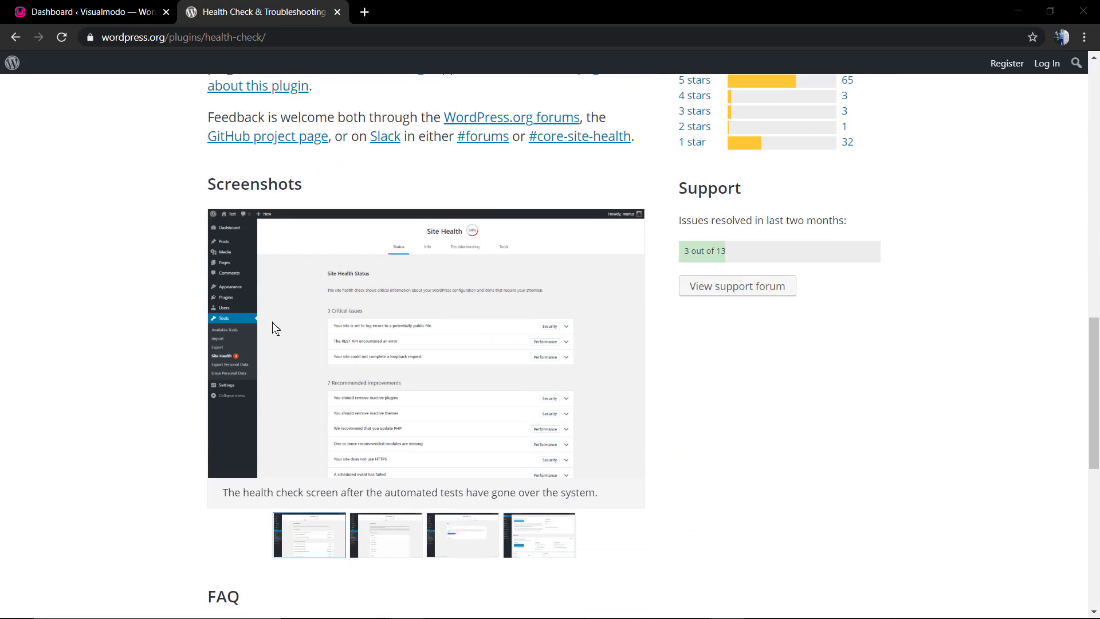
scroll(273, 322, "down", 6)
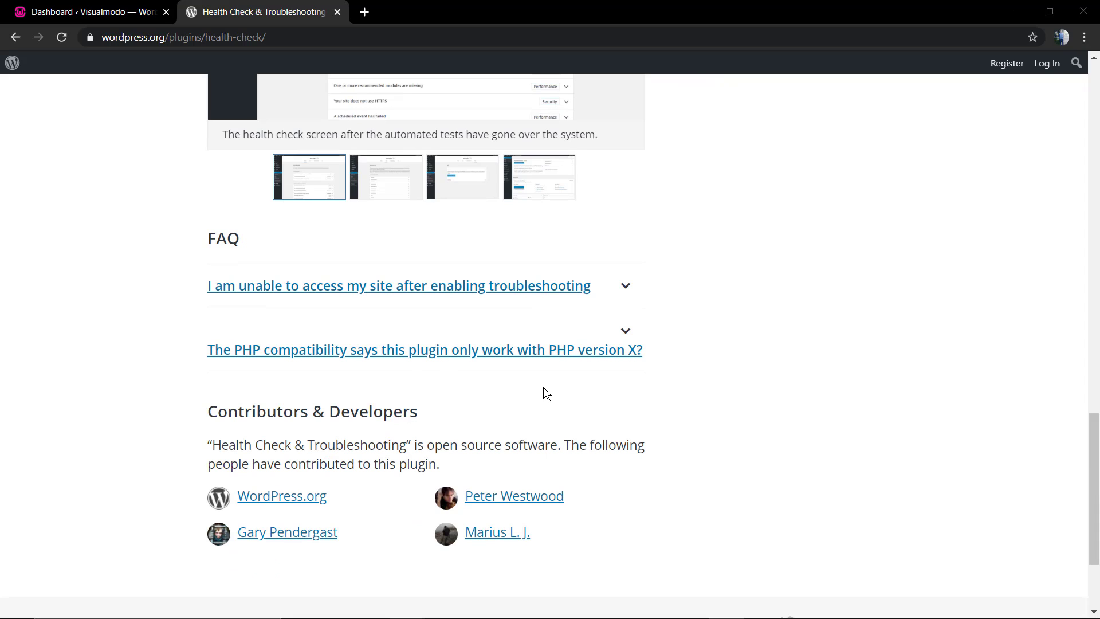
scroll(543, 387, "up", 2)
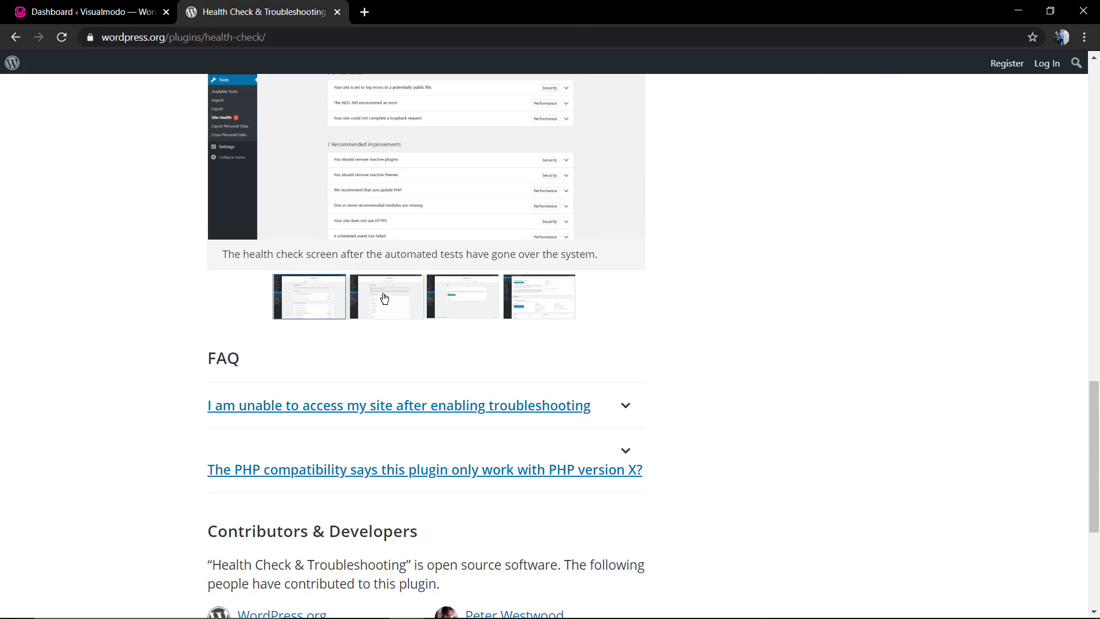
left_click(384, 297)
scroll(417, 385, "up", 4)
left_click(417, 384)
scroll(449, 473, "up", 10)
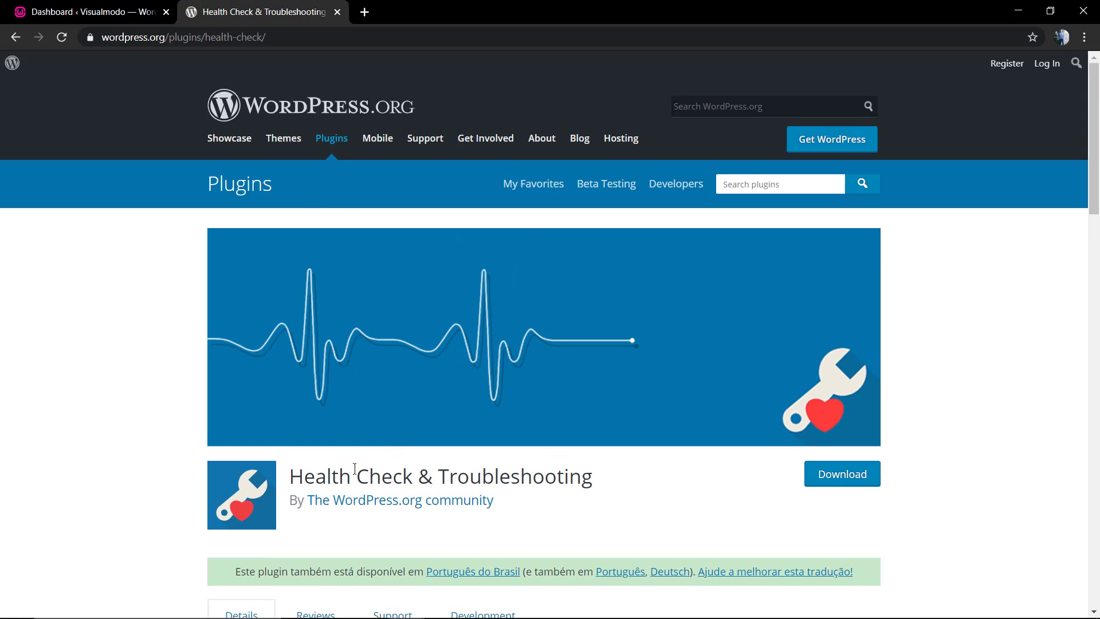
left_click_drag(293, 476, 413, 475)
key("ctrl+c")
left_click(408, 475)
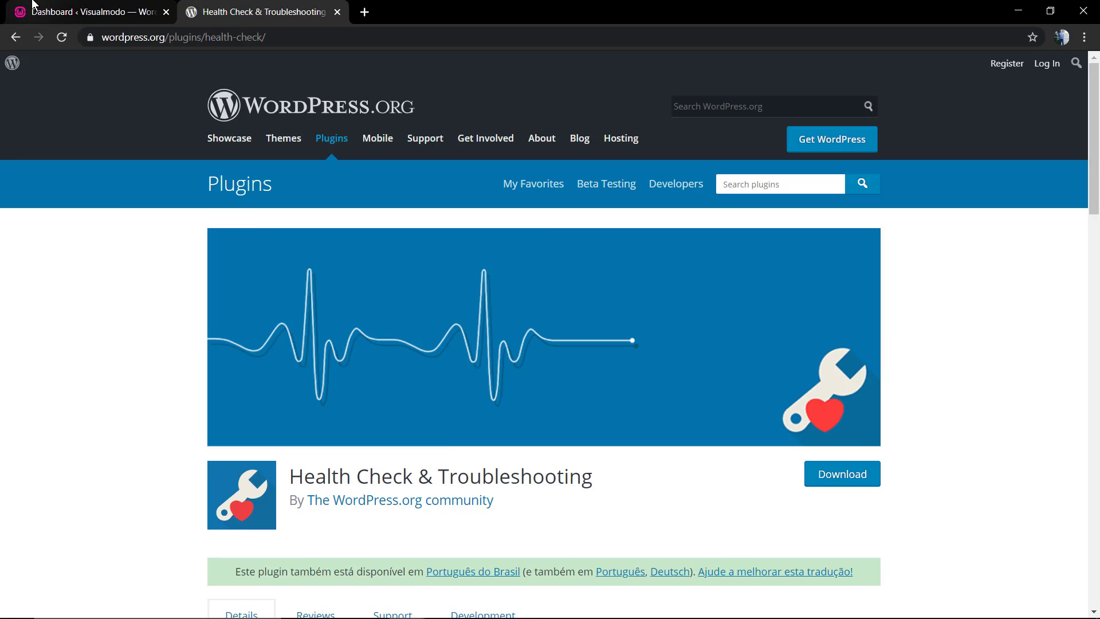
- Search Add Plugins for 'Health Check' and install Health Check & Troubleshooting
left_click(60, 11)
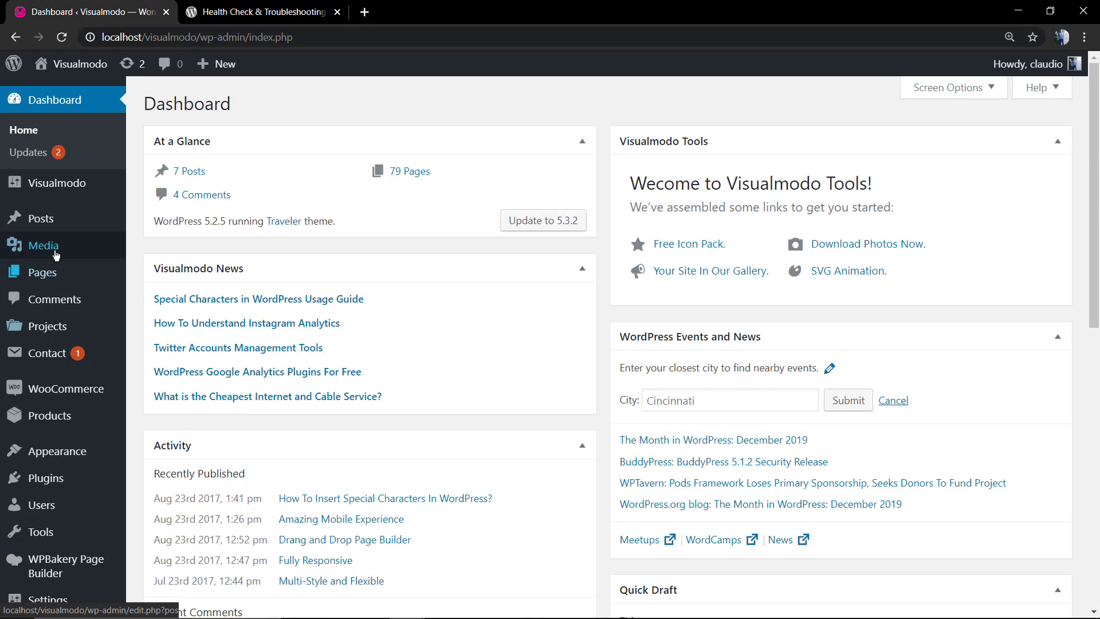
mouse_move(58, 481)
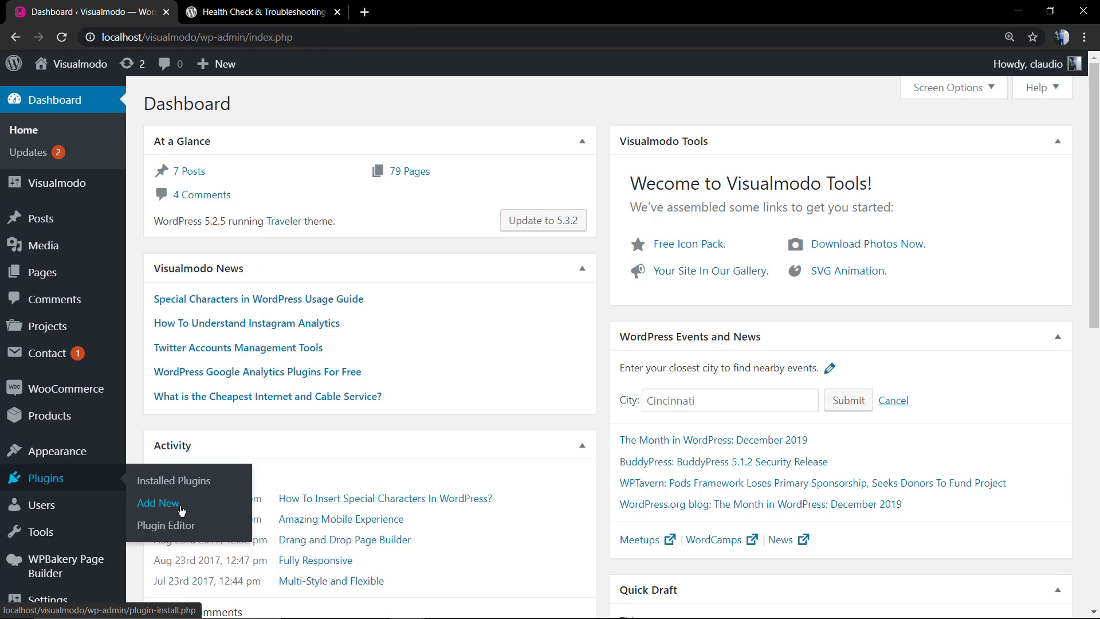
left_click(181, 510)
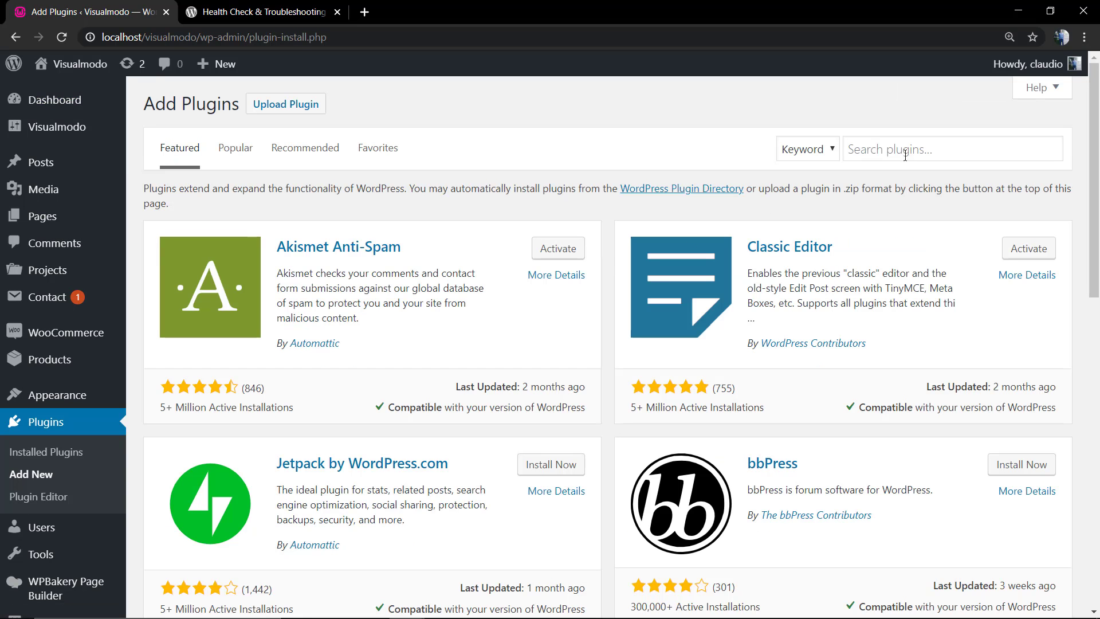
left_click(905, 156)
key("ctrl+v")
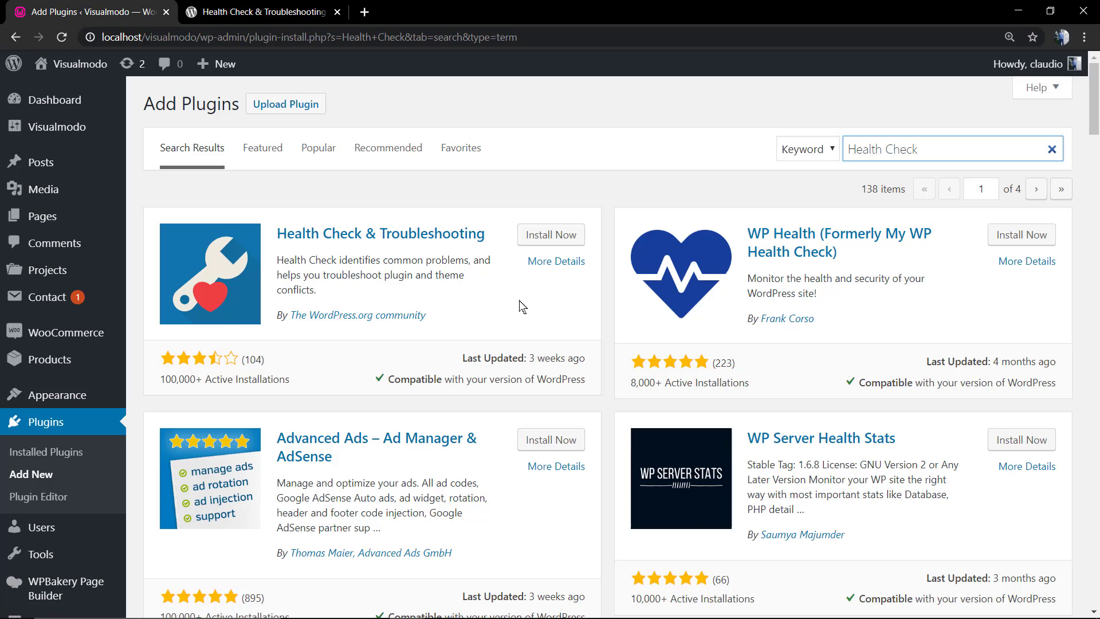
left_click(550, 235)
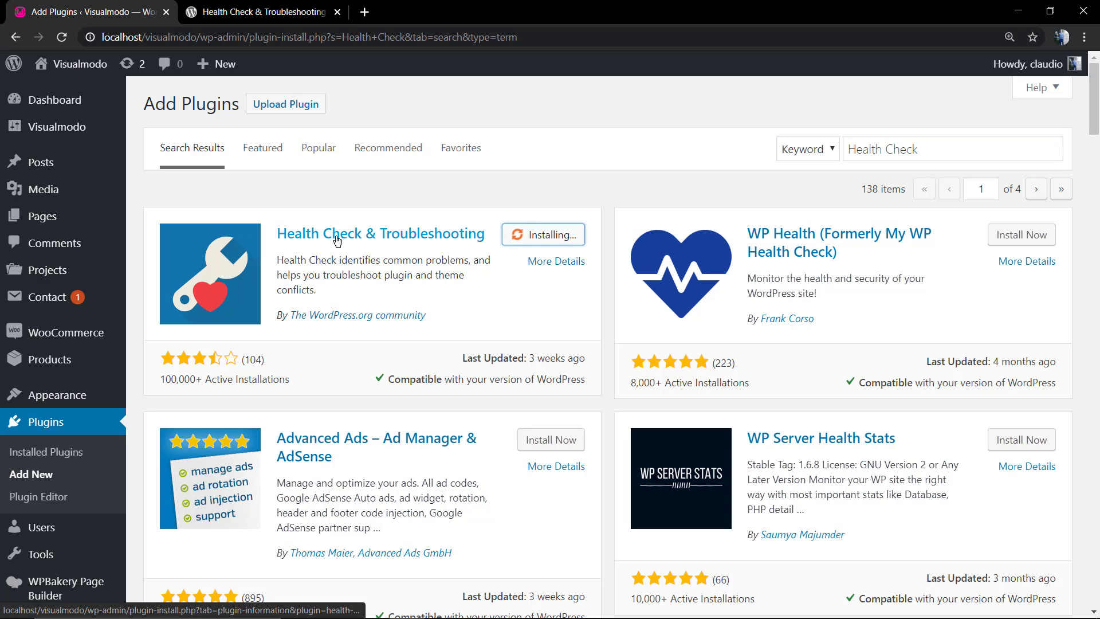
left_click_drag(427, 316, 304, 328)
left_click(484, 332)
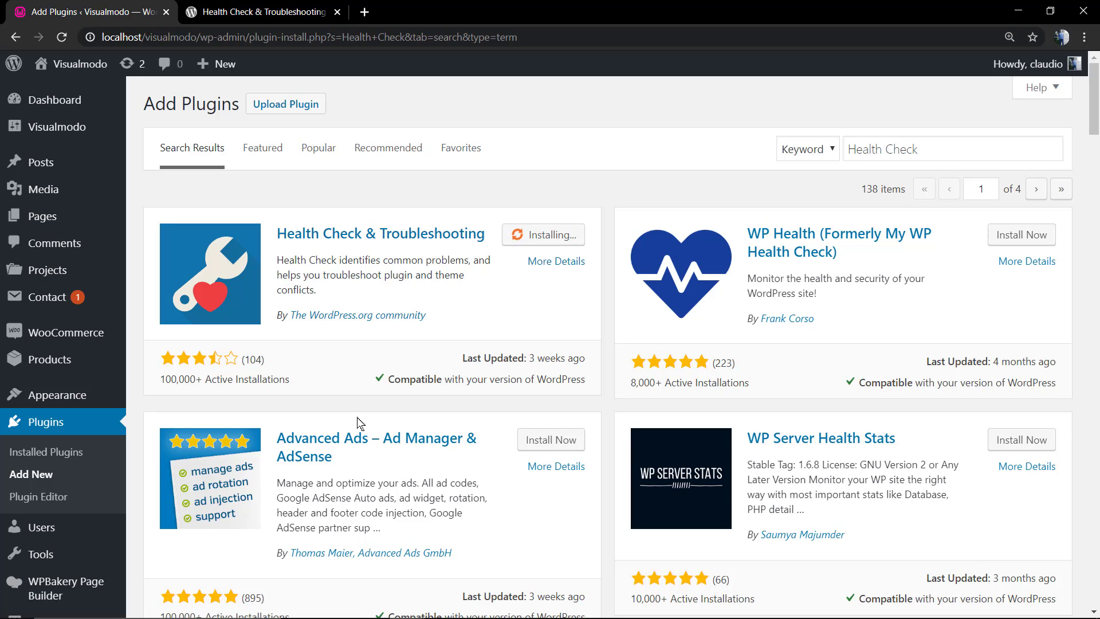
- Download health-check.1.4.2.zip from the WordPress.org Health Check plugin page
key("ctrl+Tab")
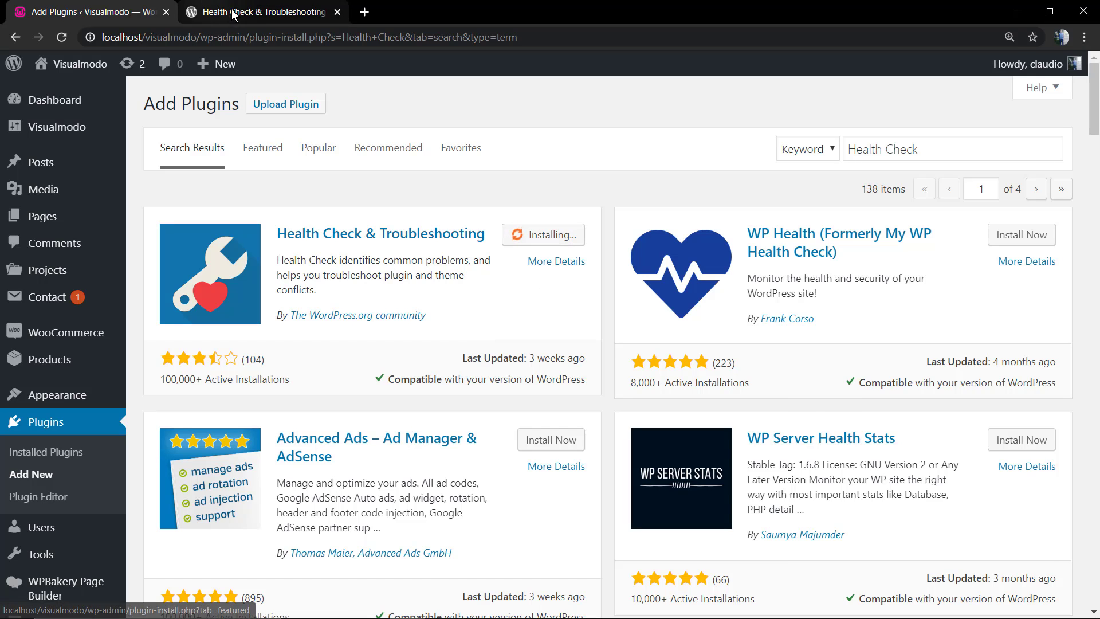
left_click(840, 485)
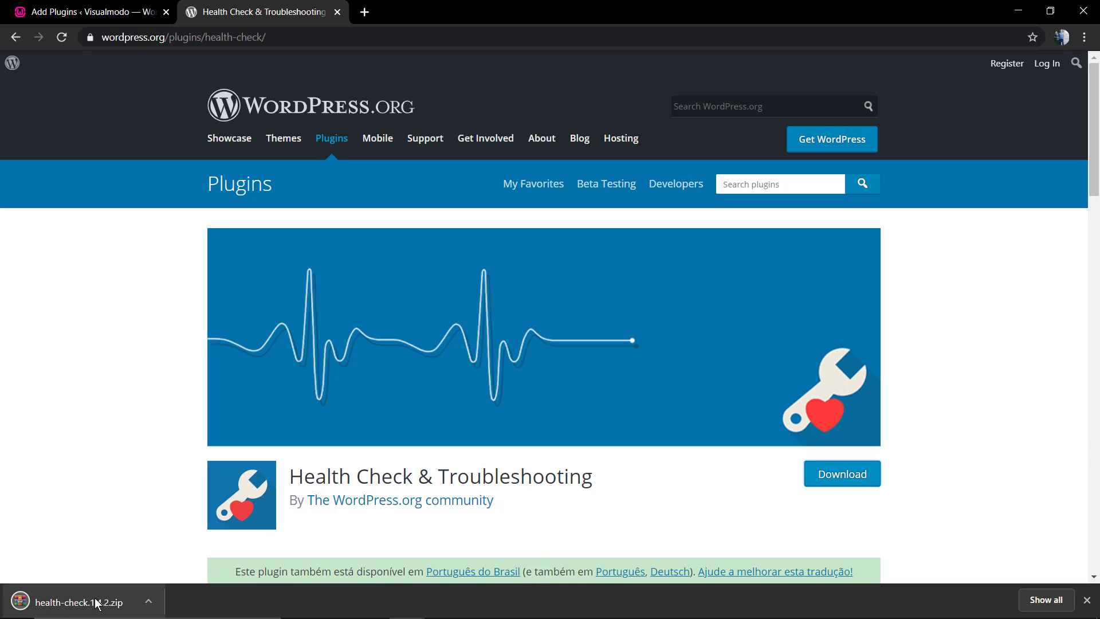
left_click(1087, 600)
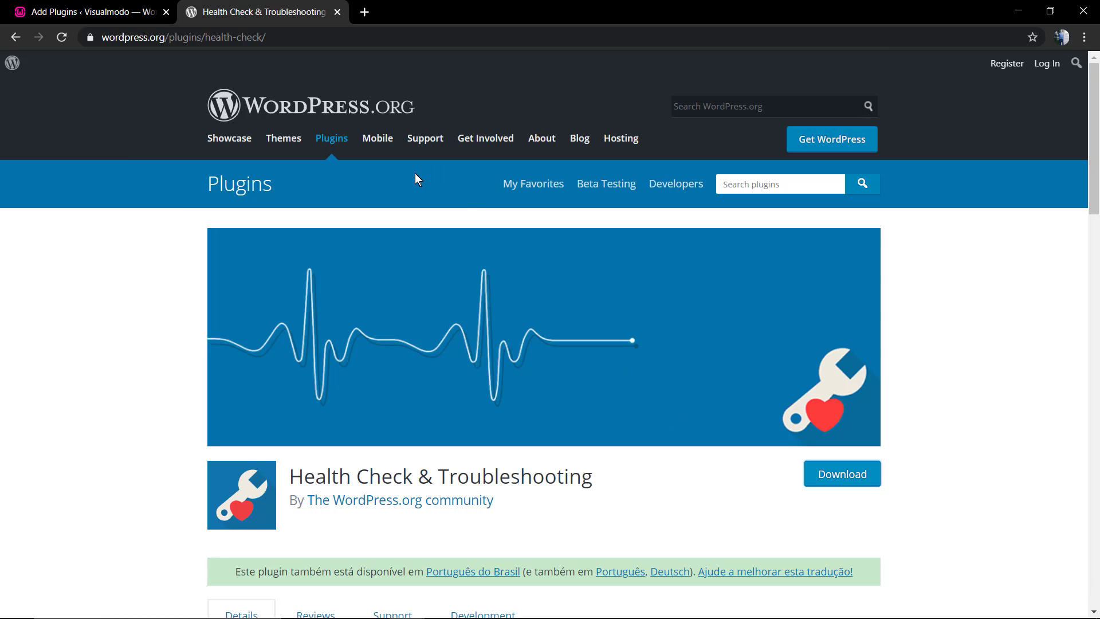
- Activate Health Check & Troubleshooting 1.4.2 and confirm it is listed as active
left_click(85, 10)
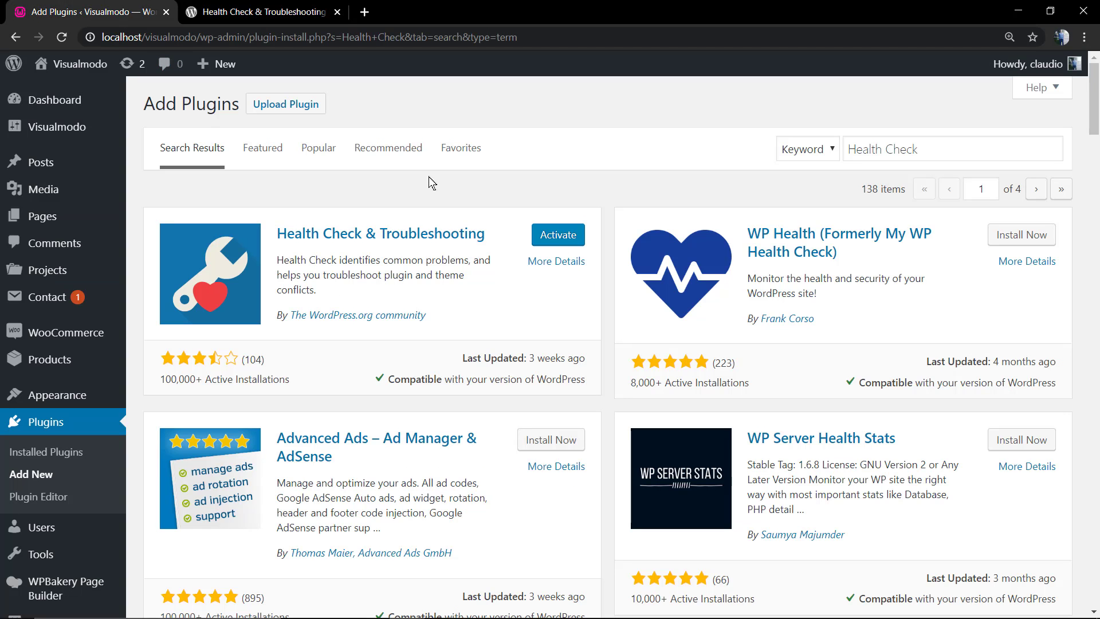
left_click(571, 240)
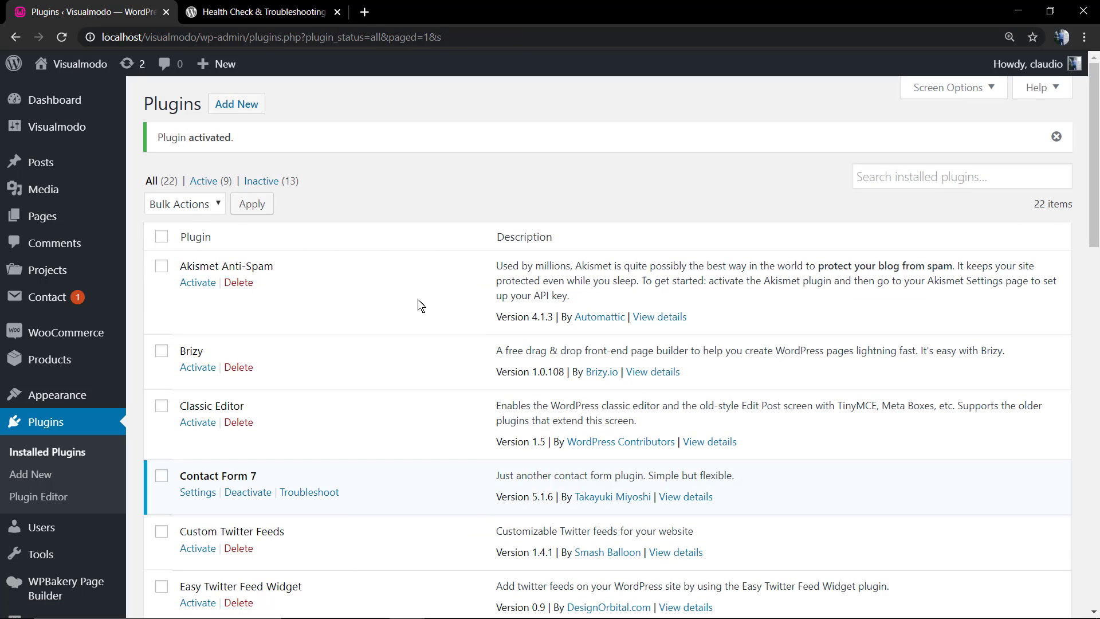
scroll(368, 350, "down", 4)
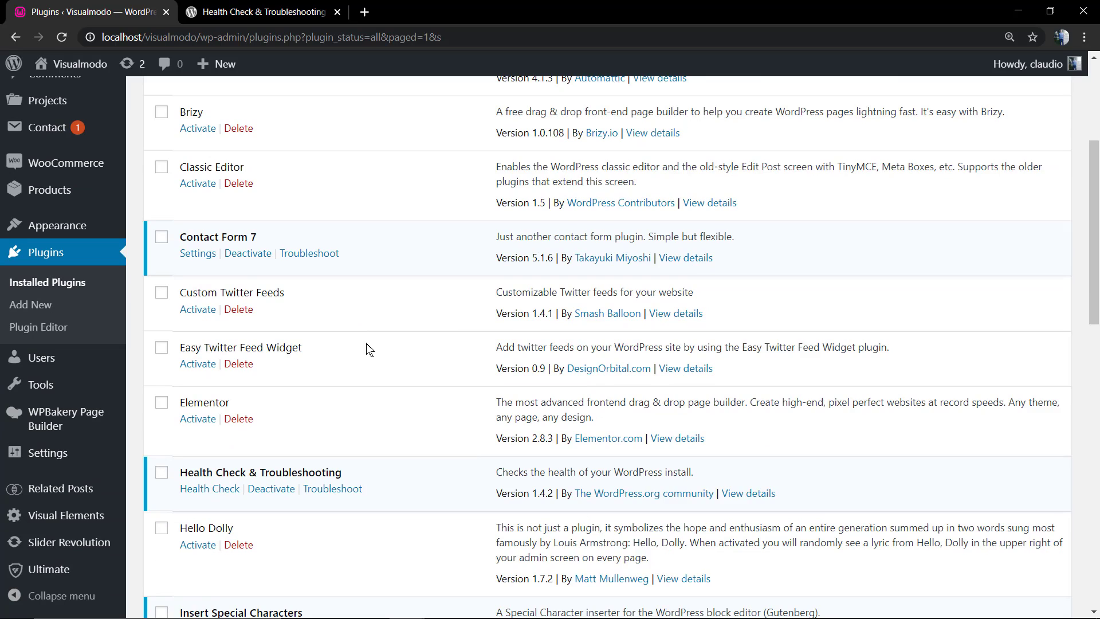
scroll(369, 350, "down", 2)
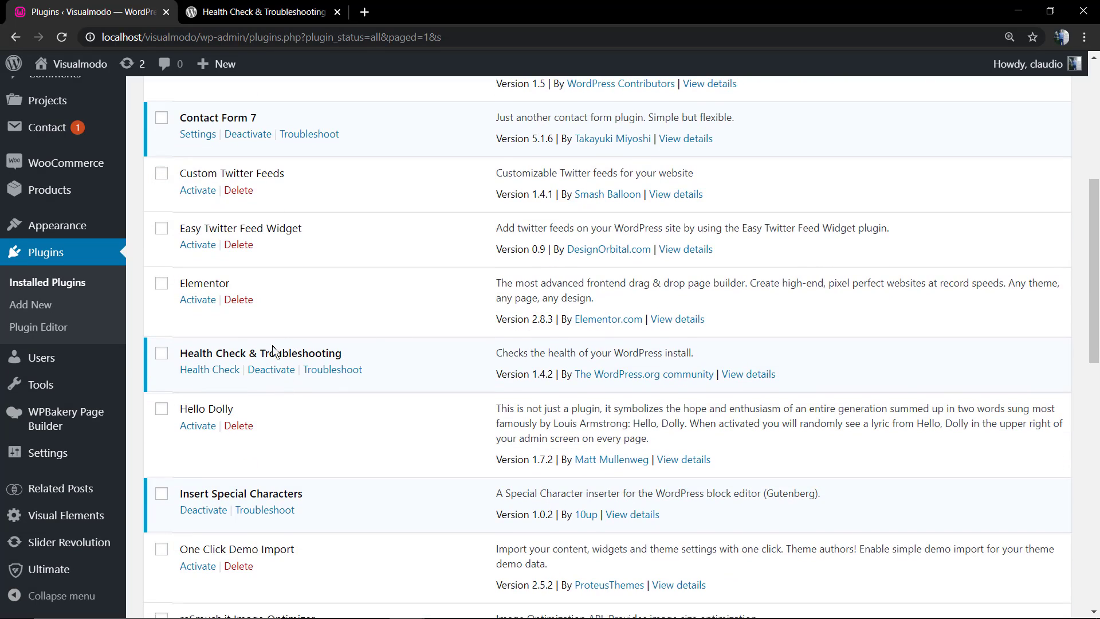
scroll(275, 351, "up", 4)
scroll(120, 413, "down", 4)
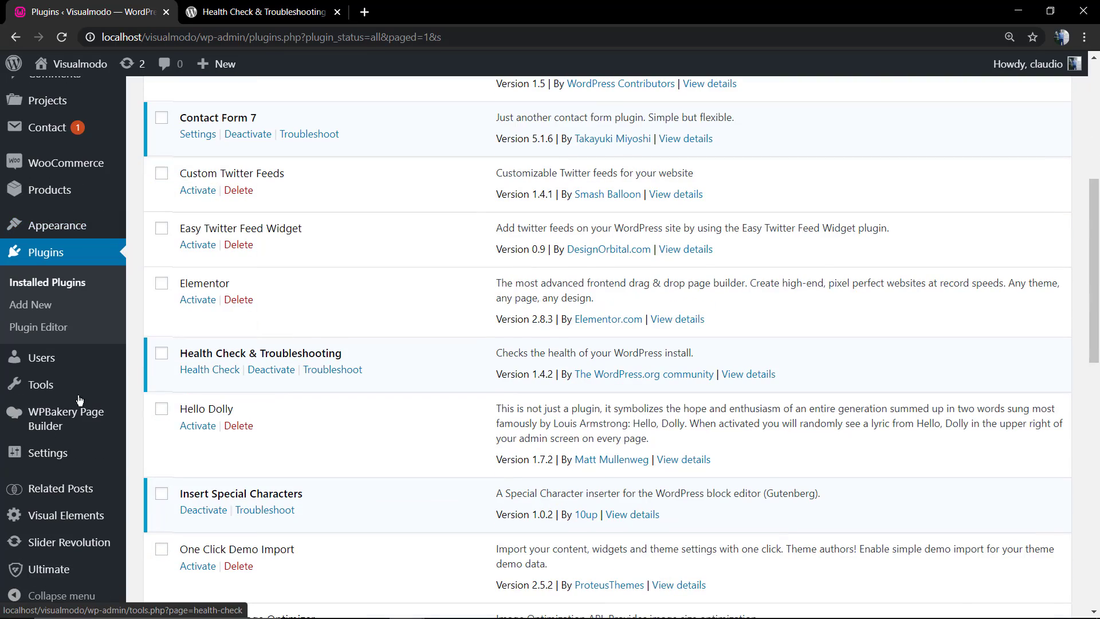
- Open Tools > Site Health and read the 'Should be improved' status result
mouse_move(69, 393)
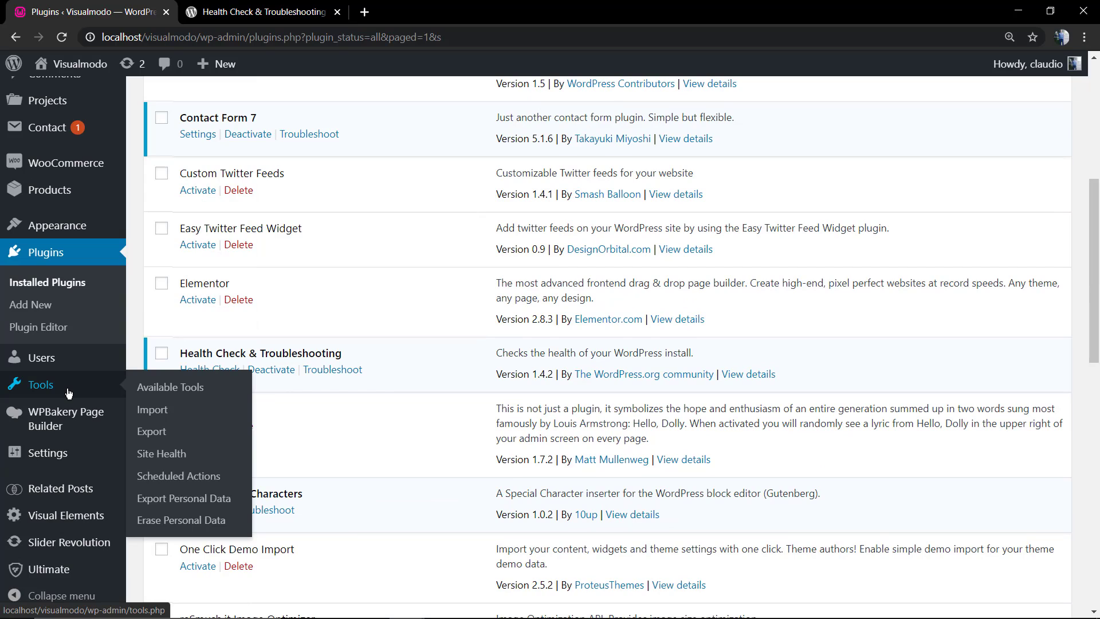
left_click(165, 462)
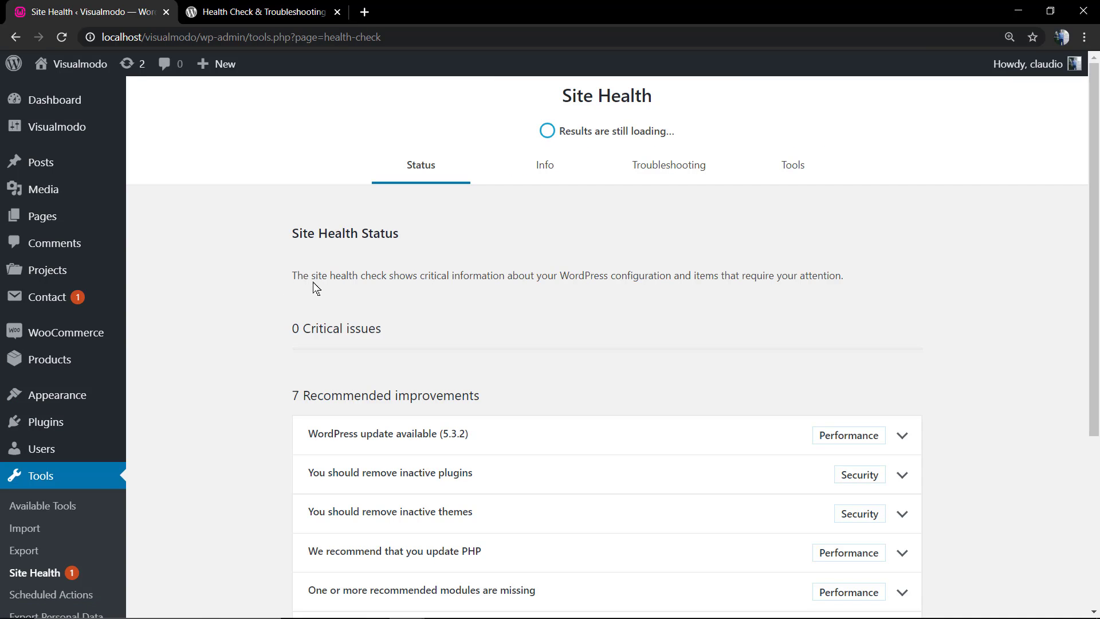
left_click_drag(326, 275, 856, 280)
left_click(768, 269)
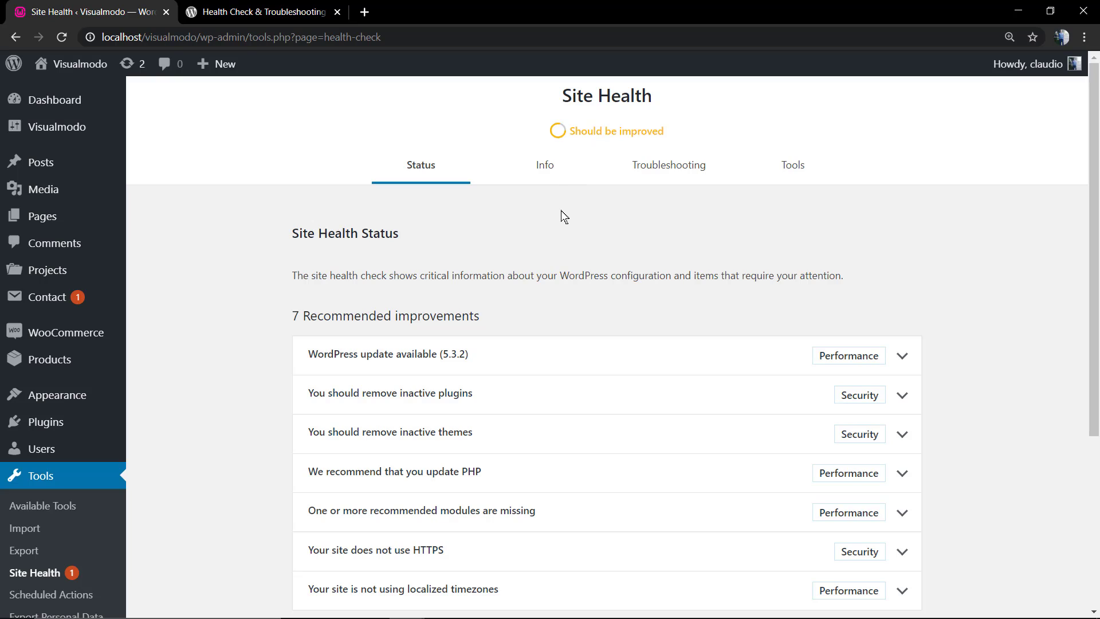
left_click_drag(605, 131, 668, 140)
left_click(540, 139)
triple_click(564, 135)
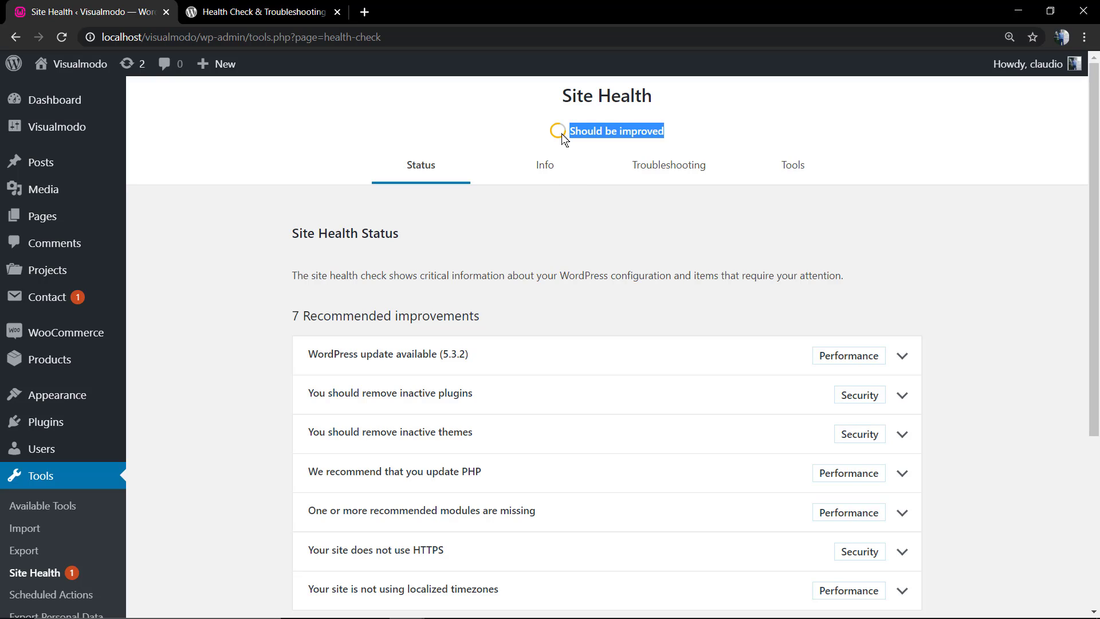
left_click(585, 124)
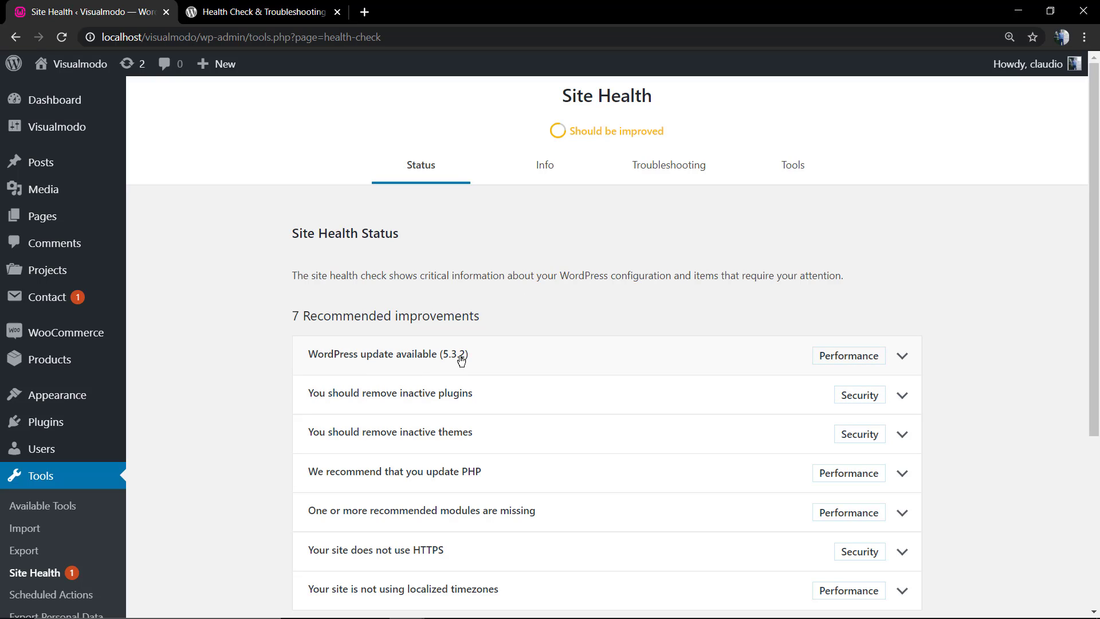
- Review the WordPress update, inactive plugins (9 active, 13 inactive) and inactive themes recommendations
left_click(900, 361)
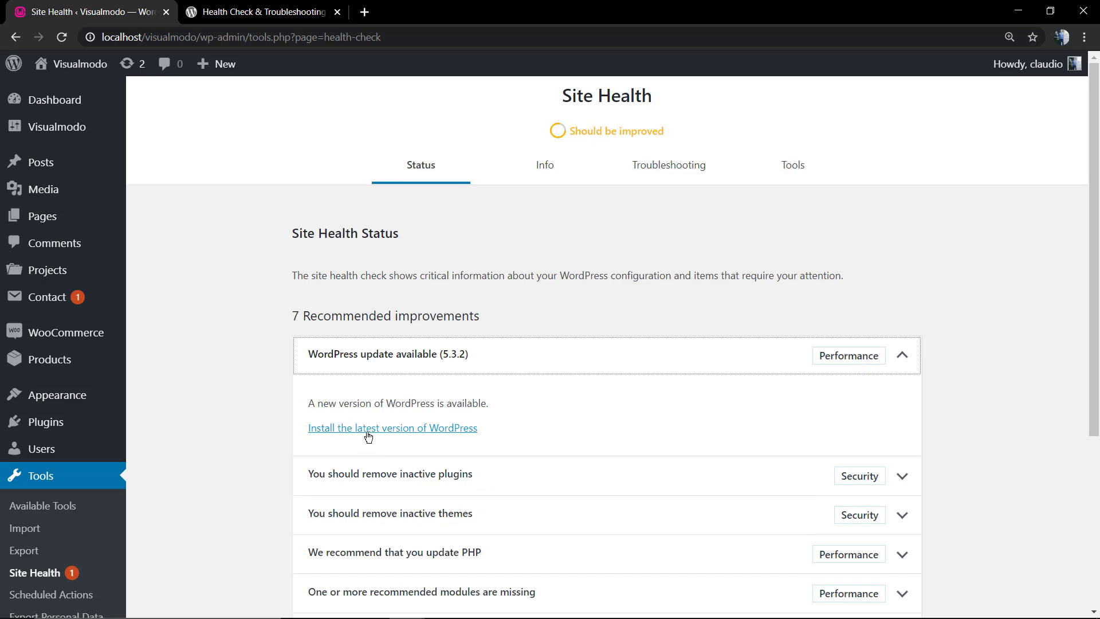
scroll(368, 430, "down", 2)
scroll(369, 430, "up", 2)
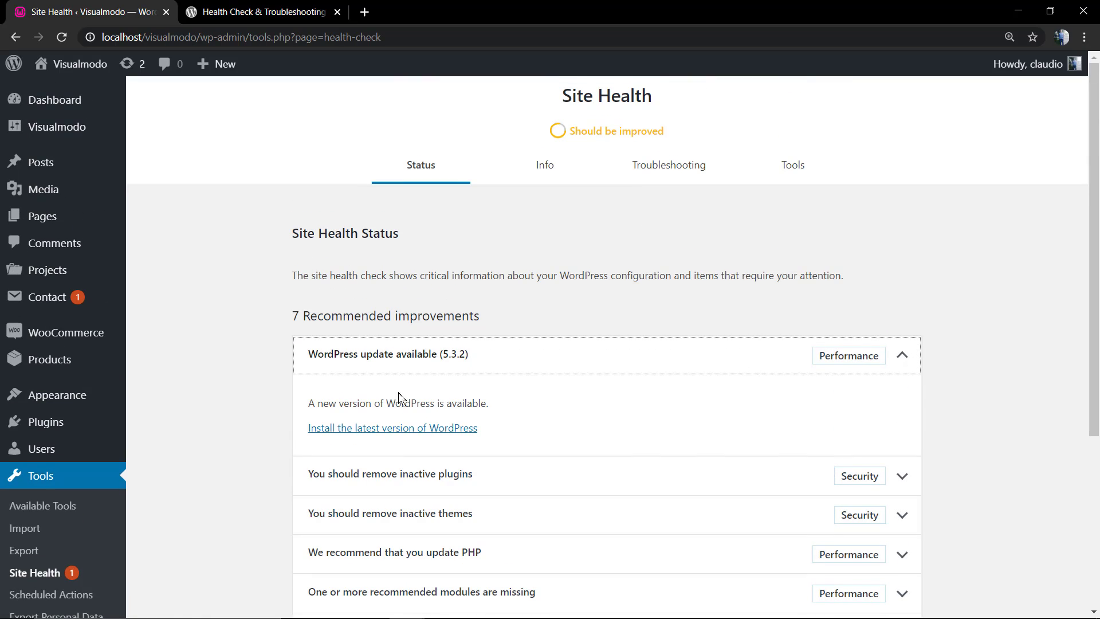
left_click(901, 356)
scroll(751, 356, "down", 2)
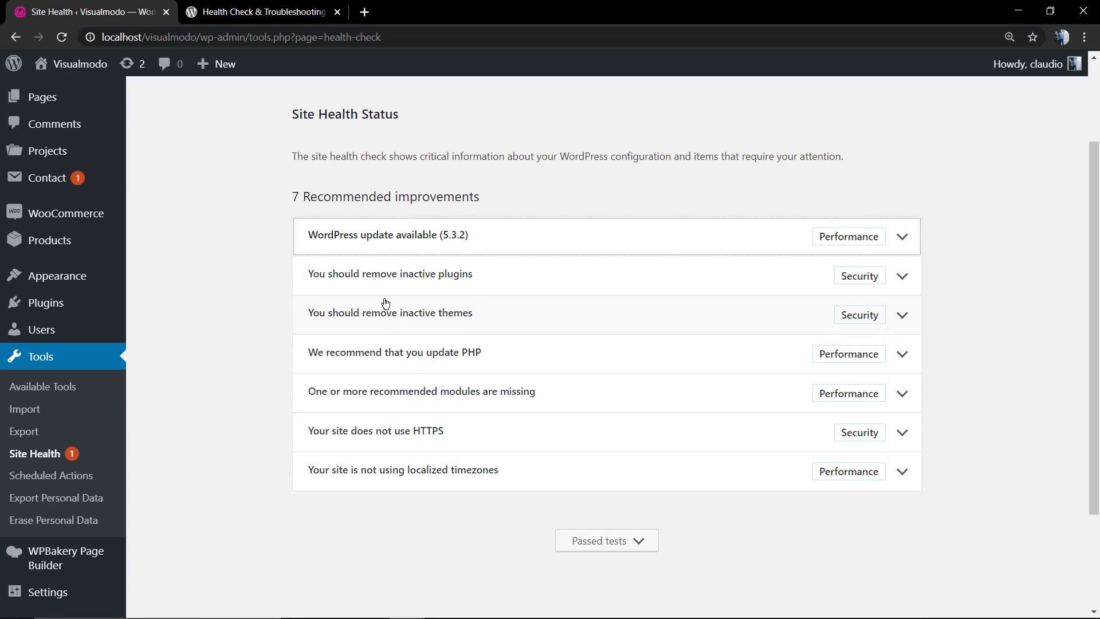
left_click(906, 276)
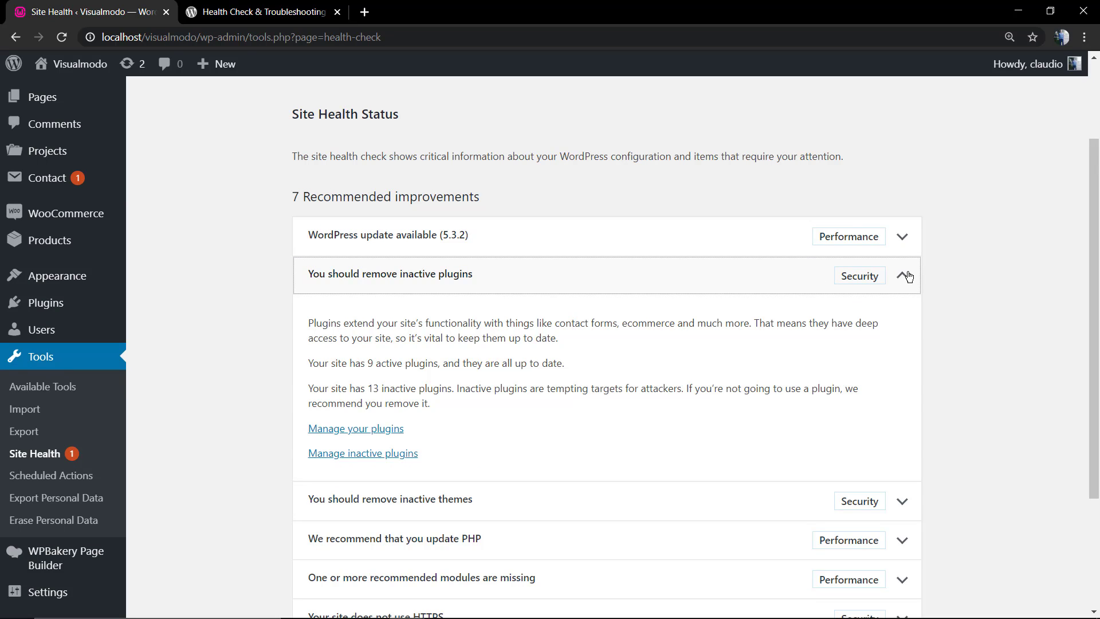
left_click_drag(313, 363, 573, 364)
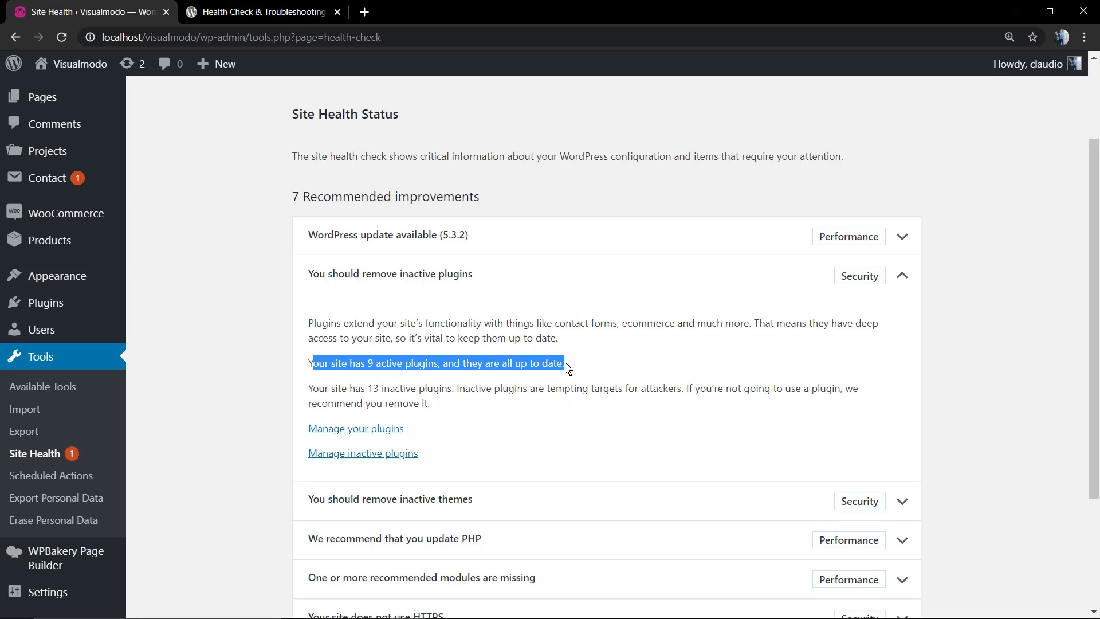
left_click(338, 388)
left_click_drag(313, 387, 520, 409)
left_click(520, 409)
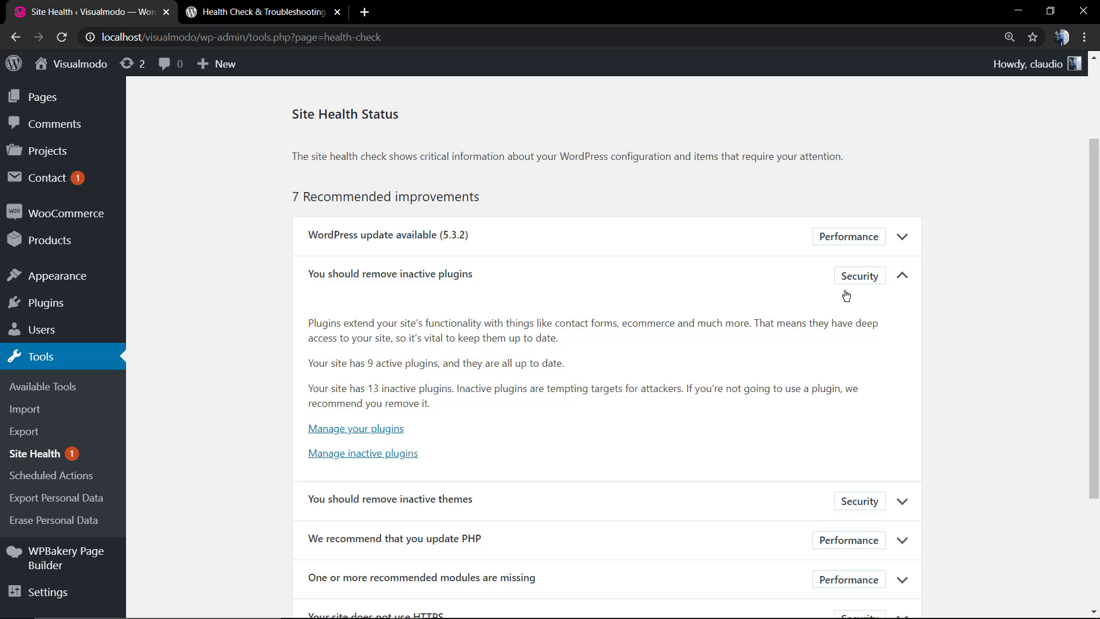
left_click(903, 279)
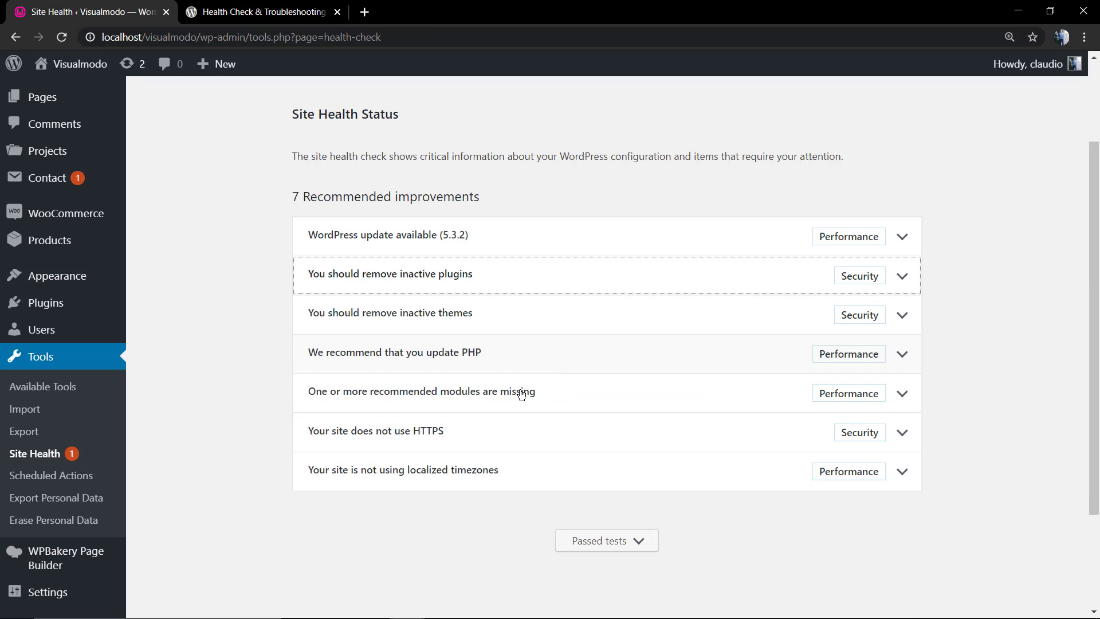
left_click(419, 316)
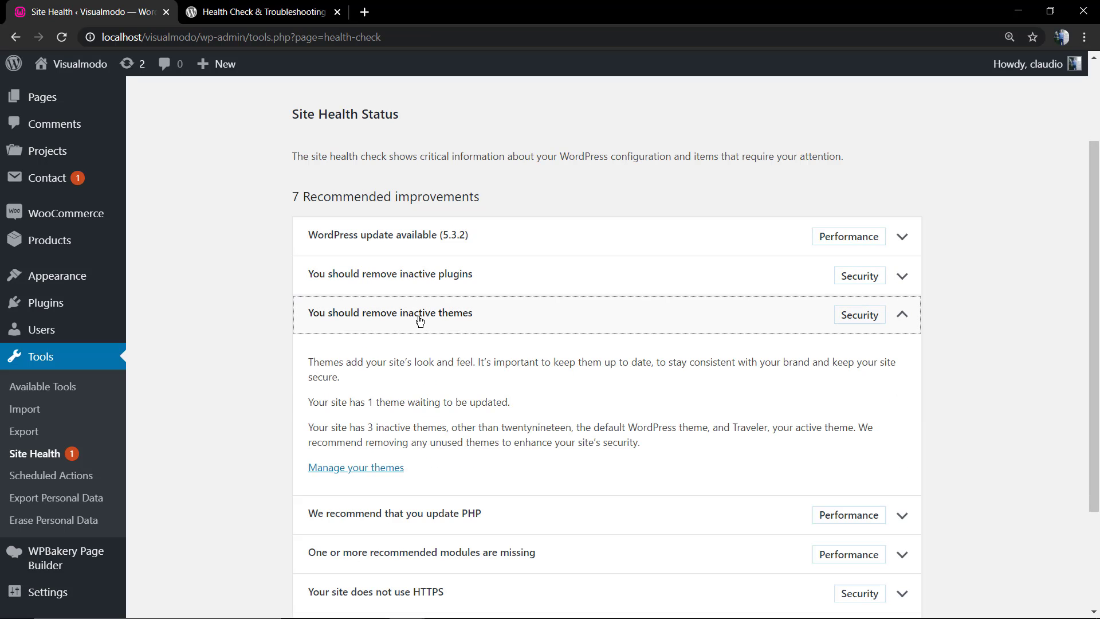
left_click(902, 314)
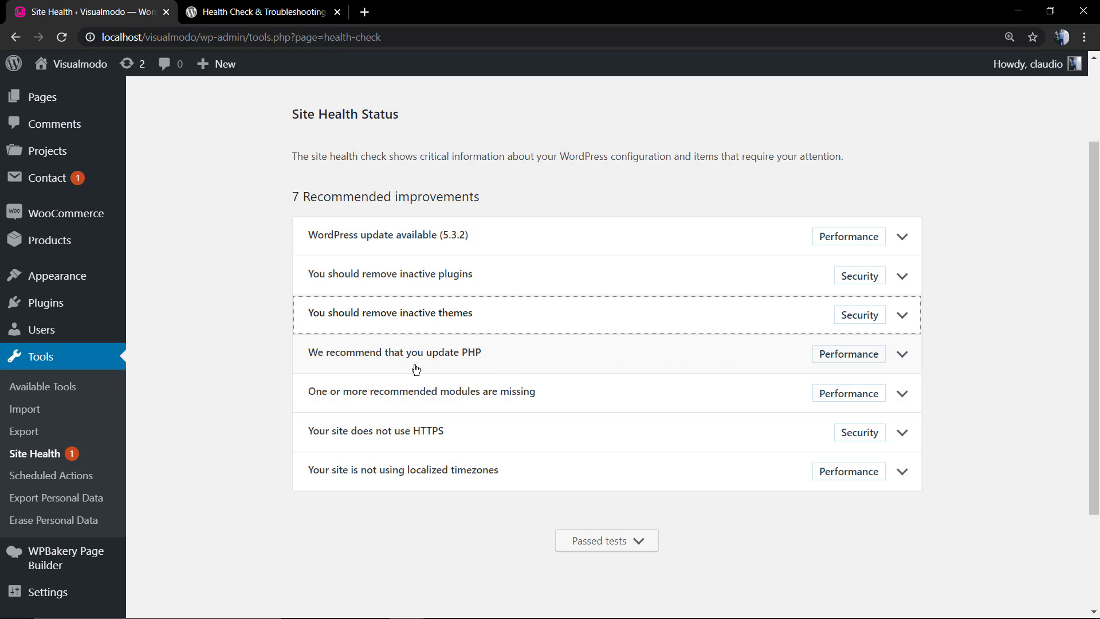
- Read the PHP update recommendation and the missing imagick module details
left_click(898, 357)
scroll(659, 366, "down", 2)
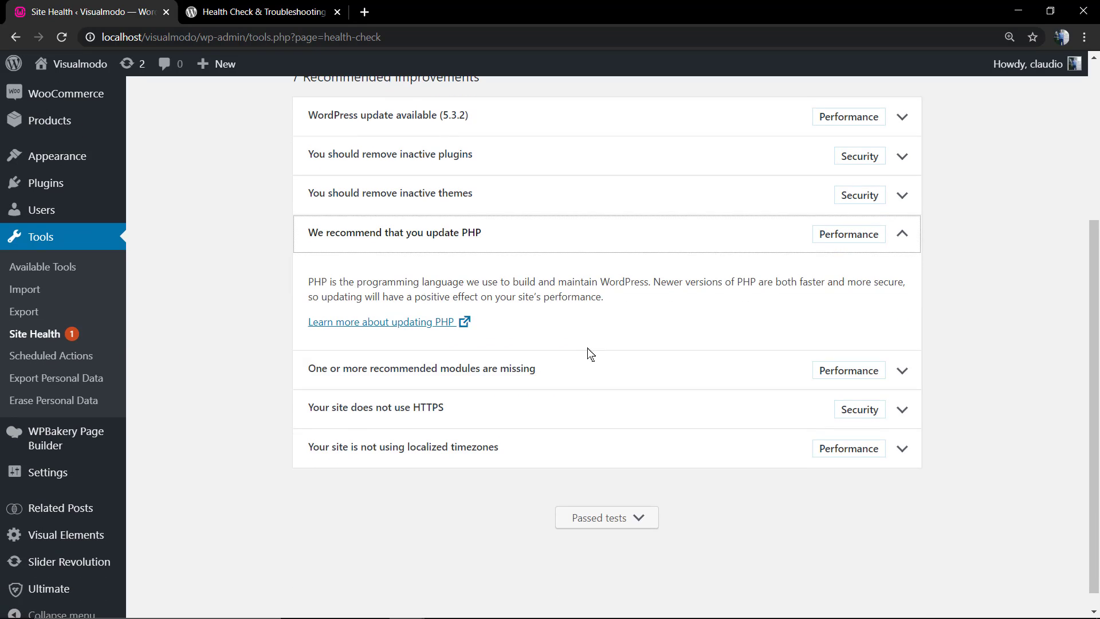
scroll(499, 367, "up", 2)
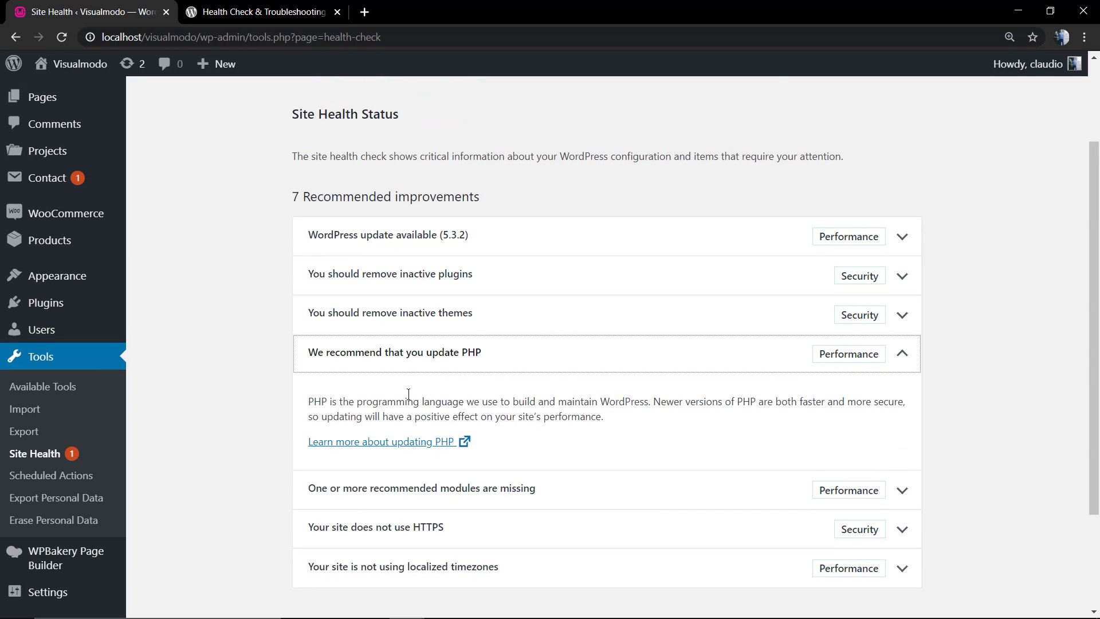
triple_click(527, 408)
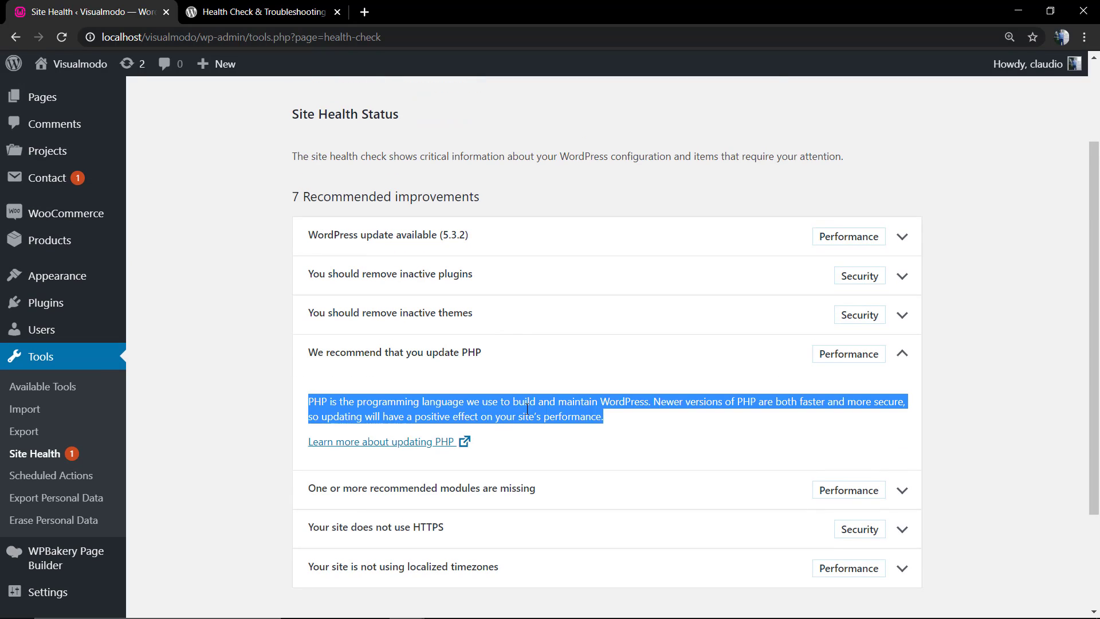
left_click(528, 408)
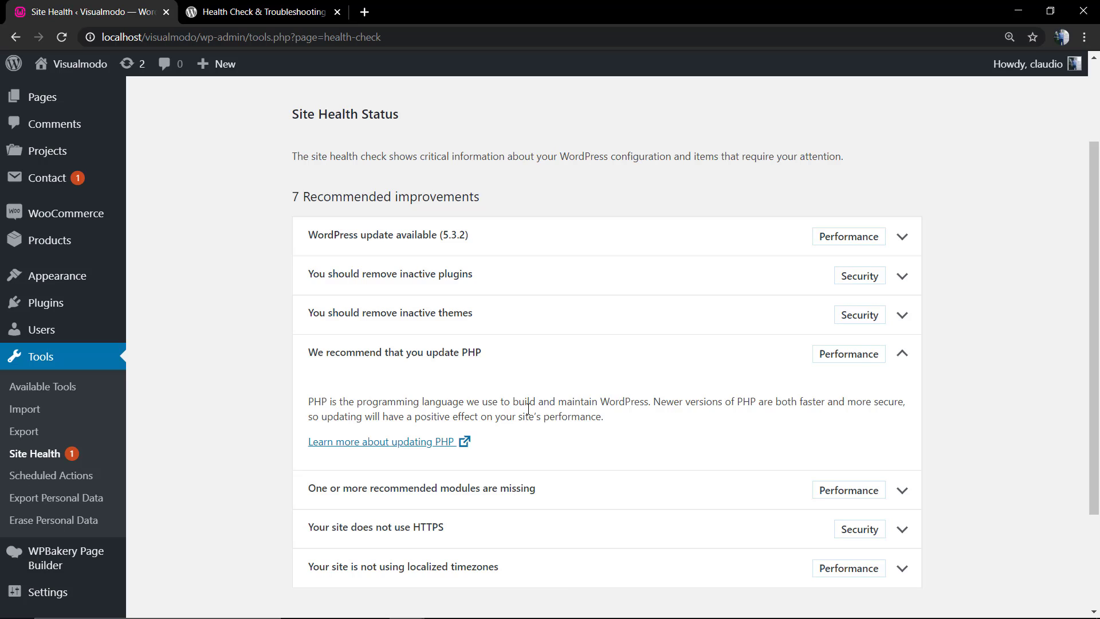
scroll(529, 409, "down", 2)
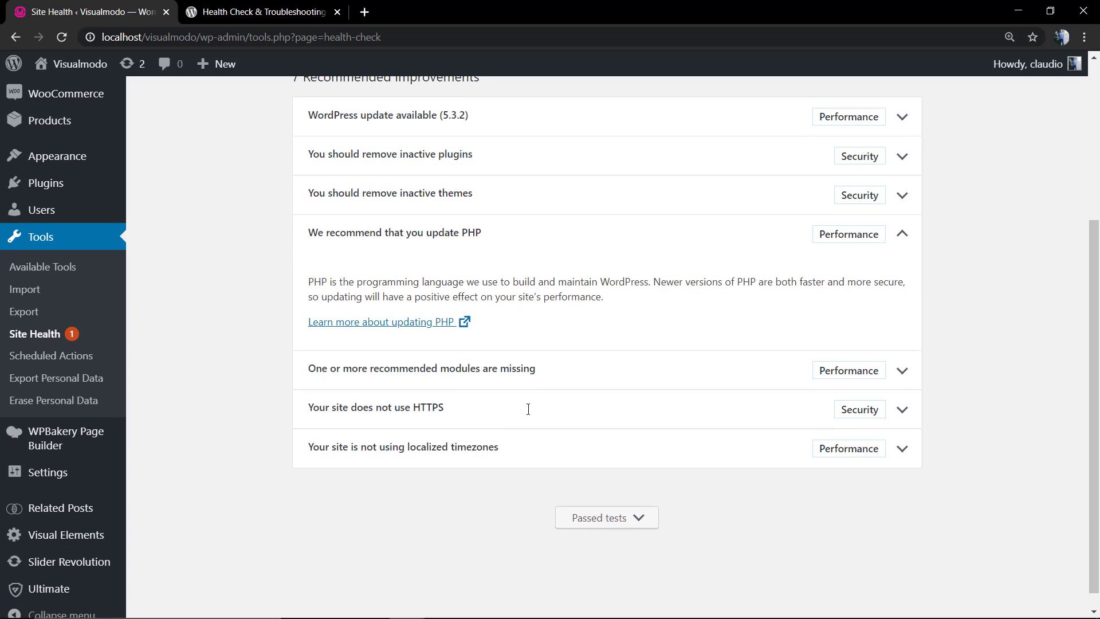
left_click(558, 374)
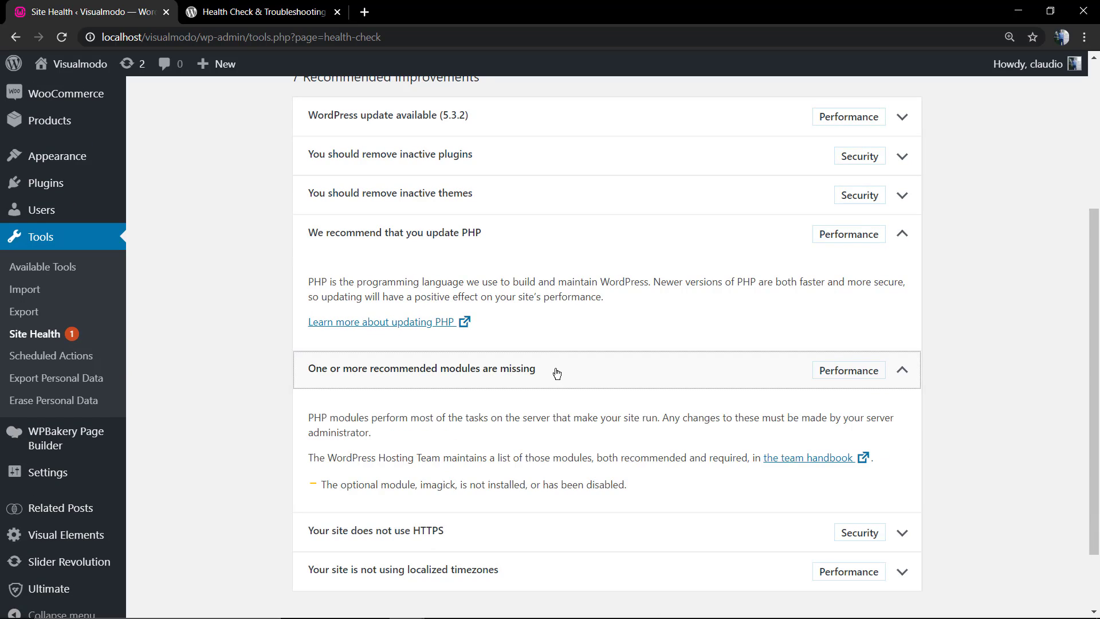
left_click_drag(431, 415, 597, 437)
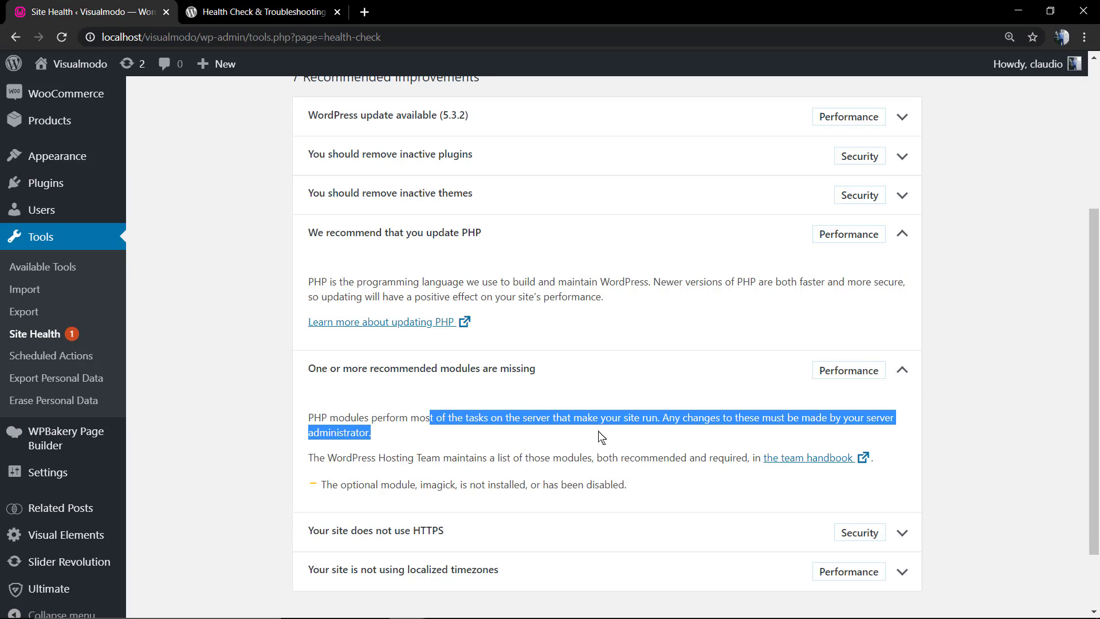
left_click(596, 437)
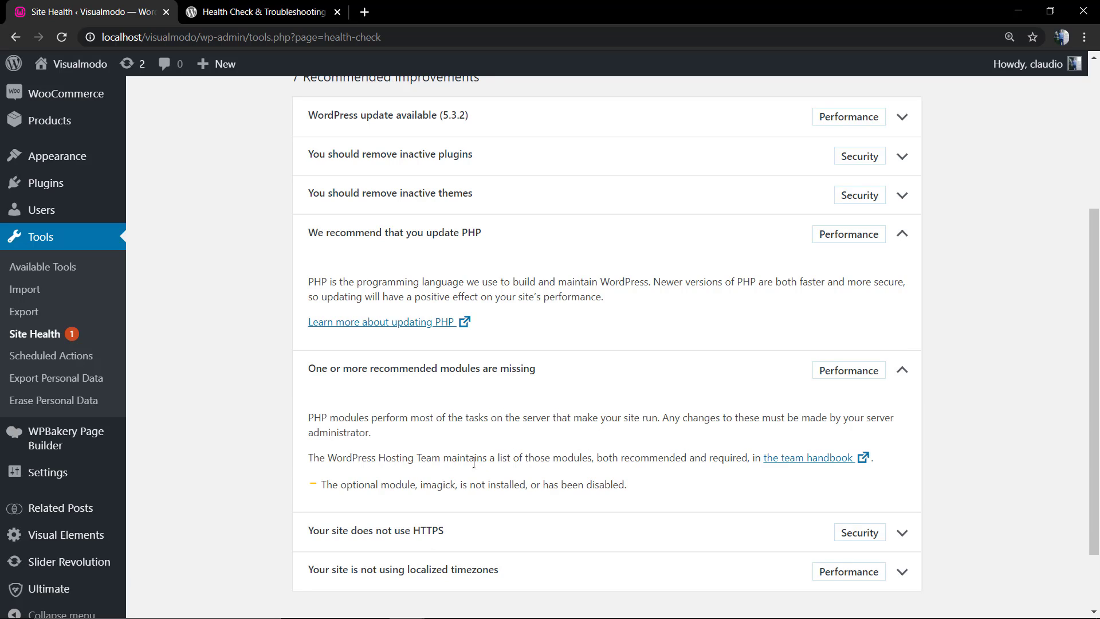
double_click(441, 484)
left_click(435, 487)
- Read the HTTPS and localized timezones recommendations, then collapse the timezones panel
scroll(517, 452, "down", 2)
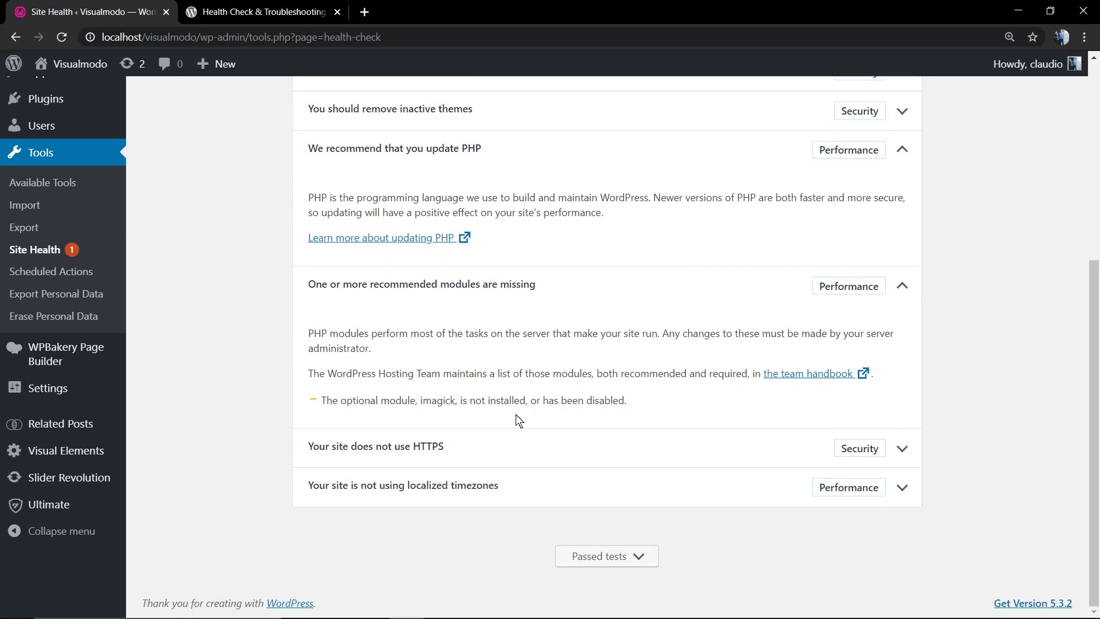
left_click(471, 451)
scroll(473, 450, "down", 2)
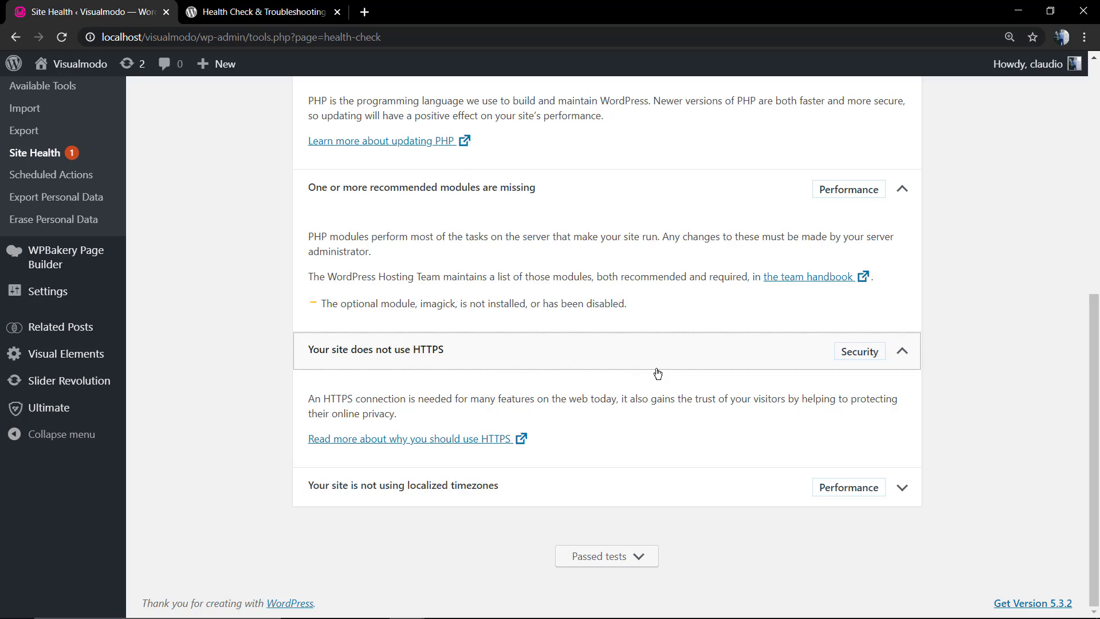
left_click(487, 498)
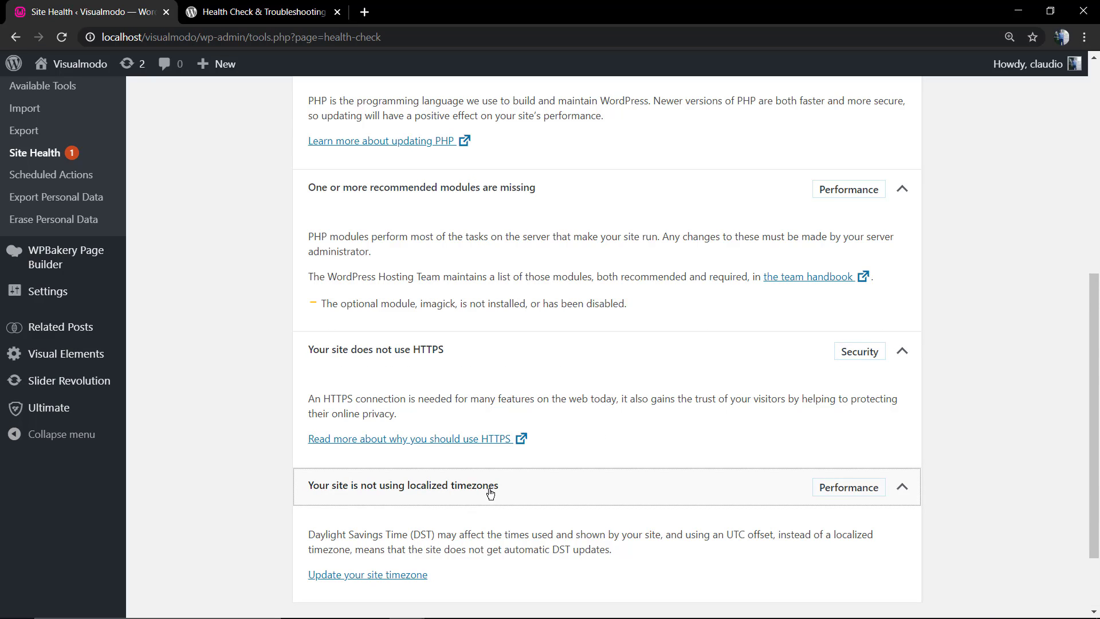
scroll(526, 452, "down", 2)
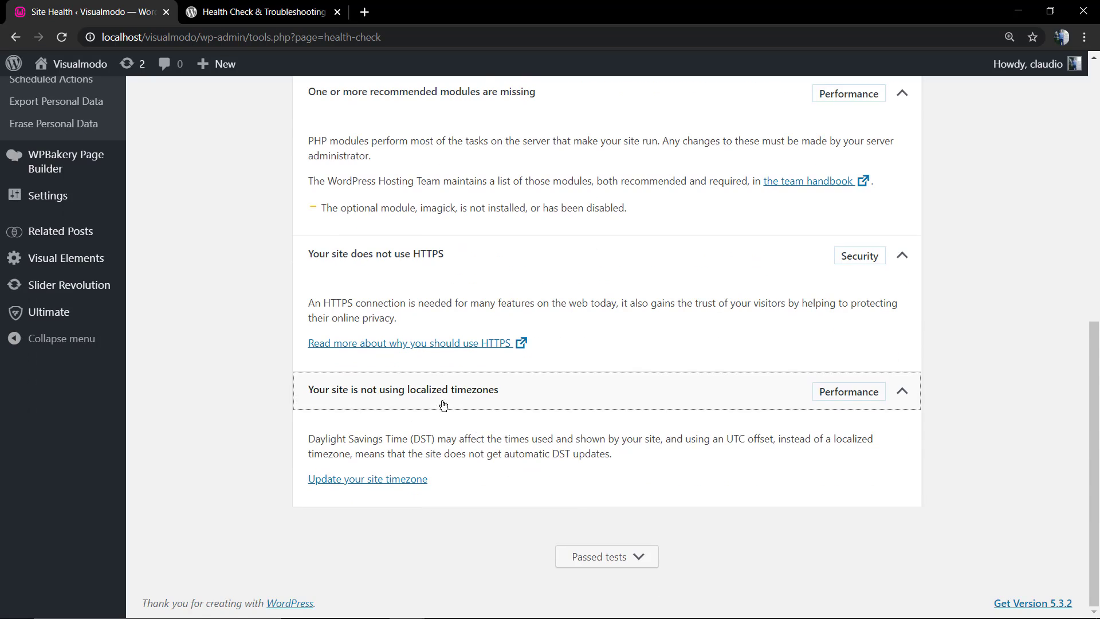
triple_click(386, 434)
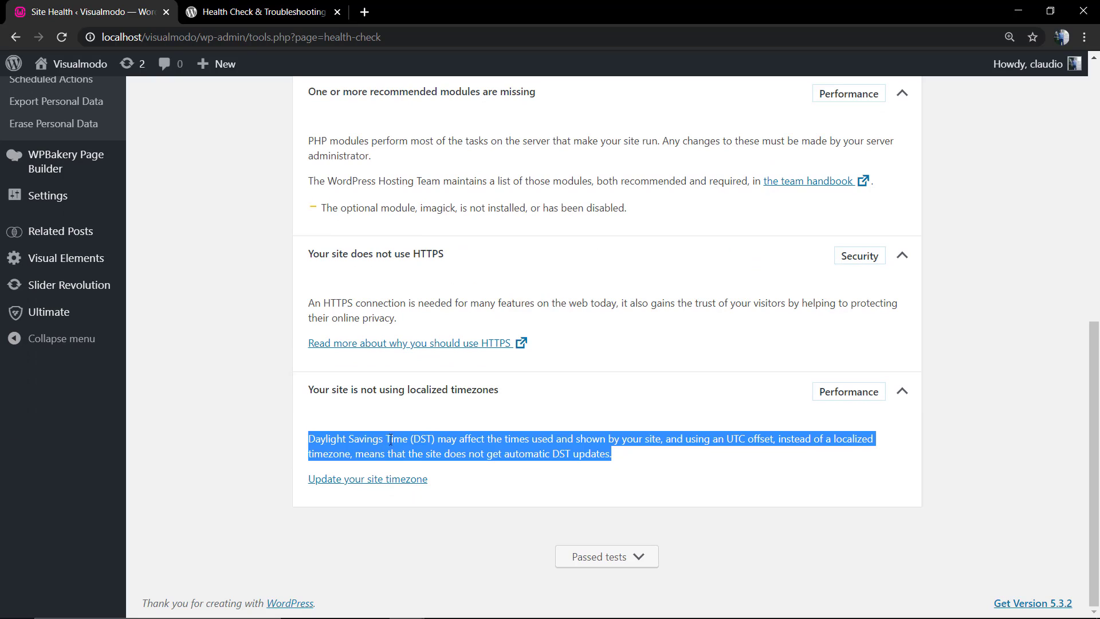
left_click(523, 447)
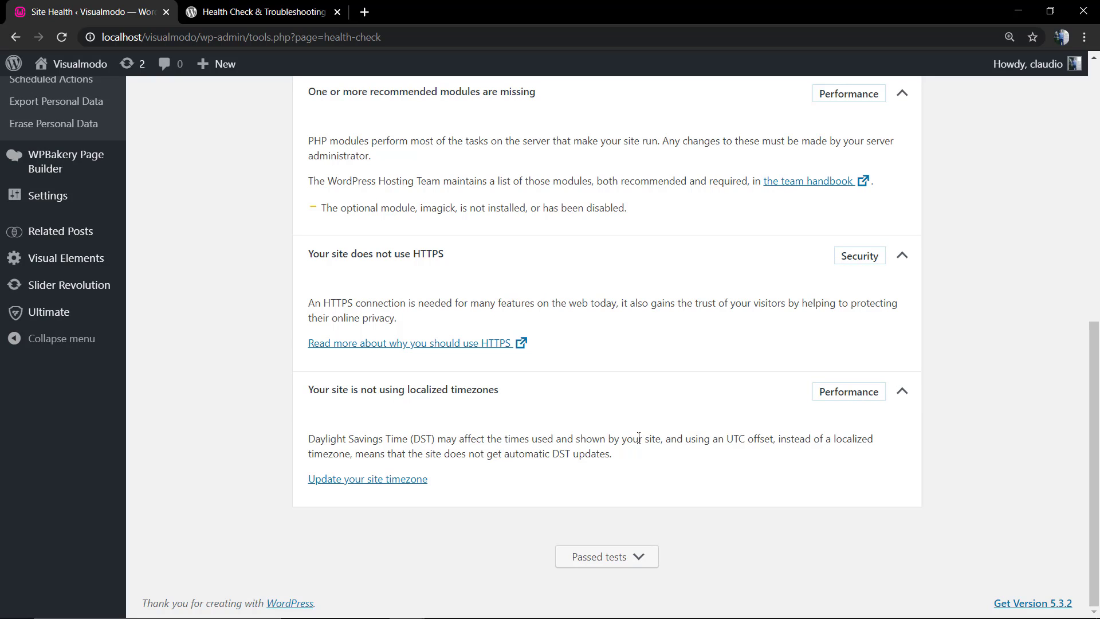
double_click(719, 439)
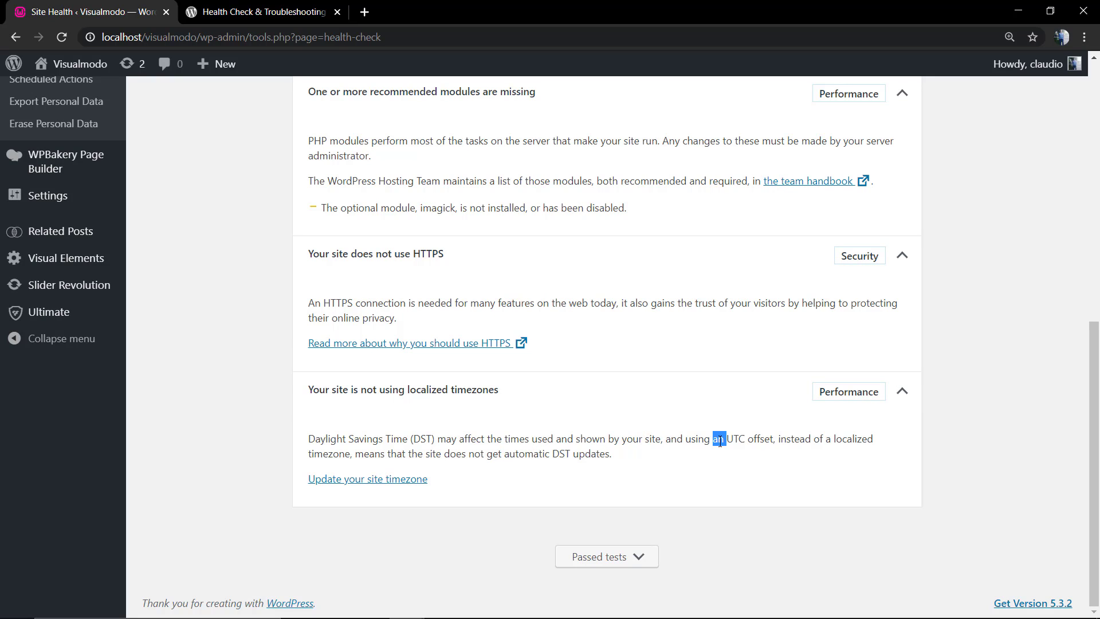
double_click(750, 440)
left_click(902, 391)
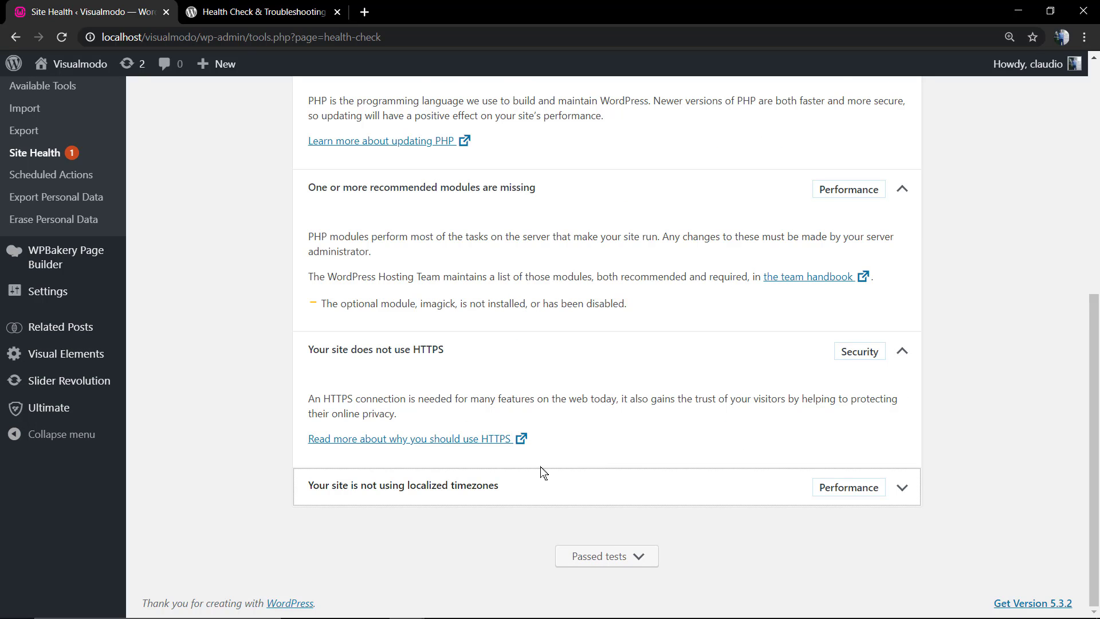
mouse_move(84, 294)
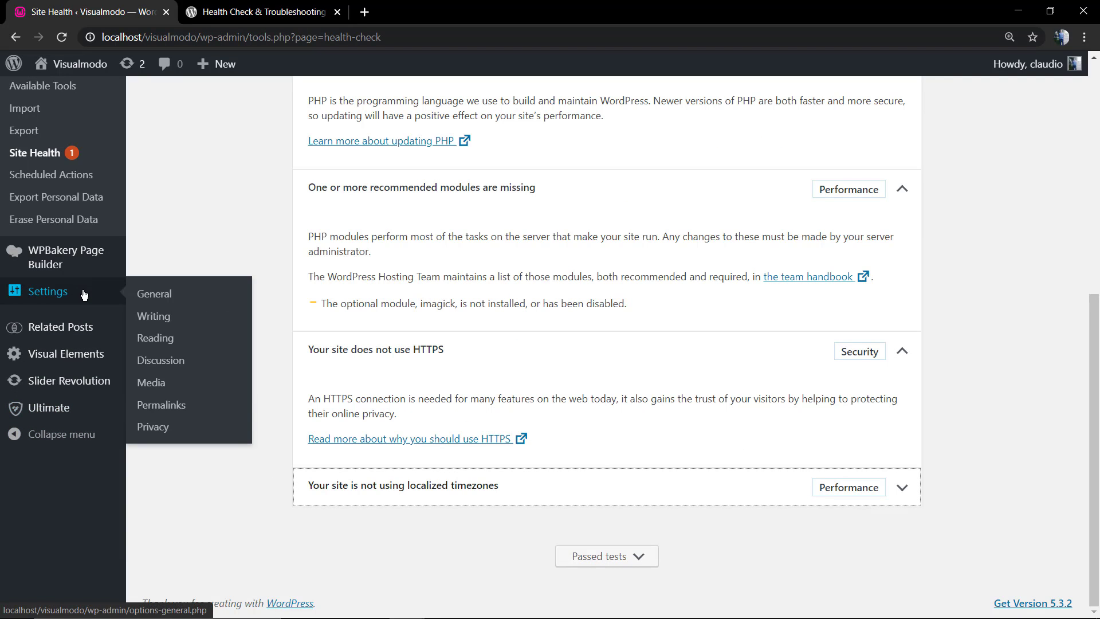
left_click(171, 298)
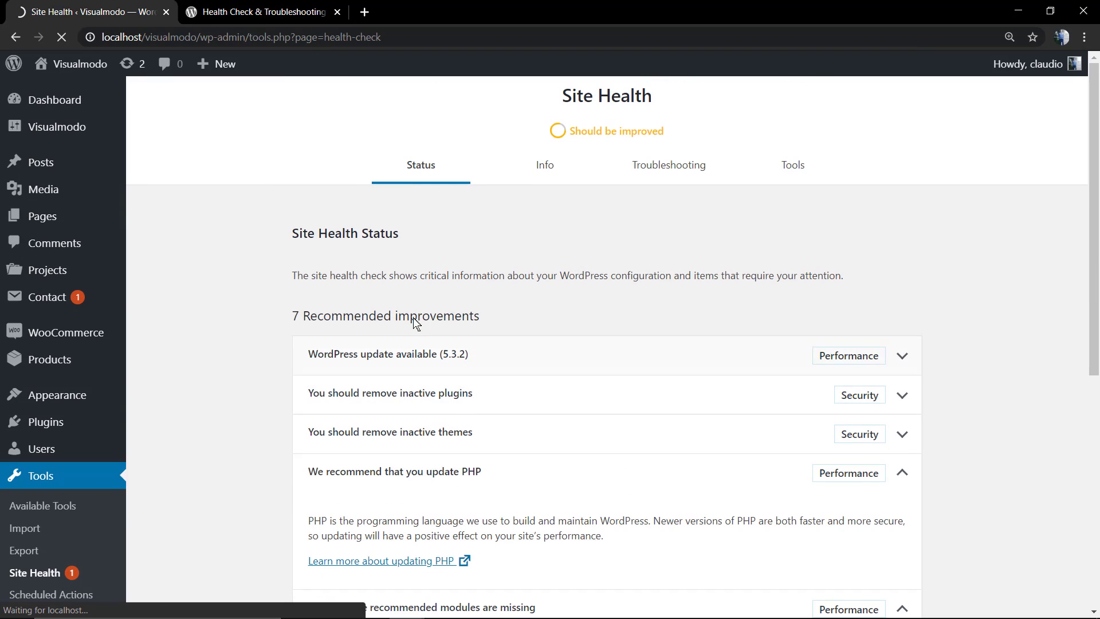
scroll(283, 320, "down", 7)
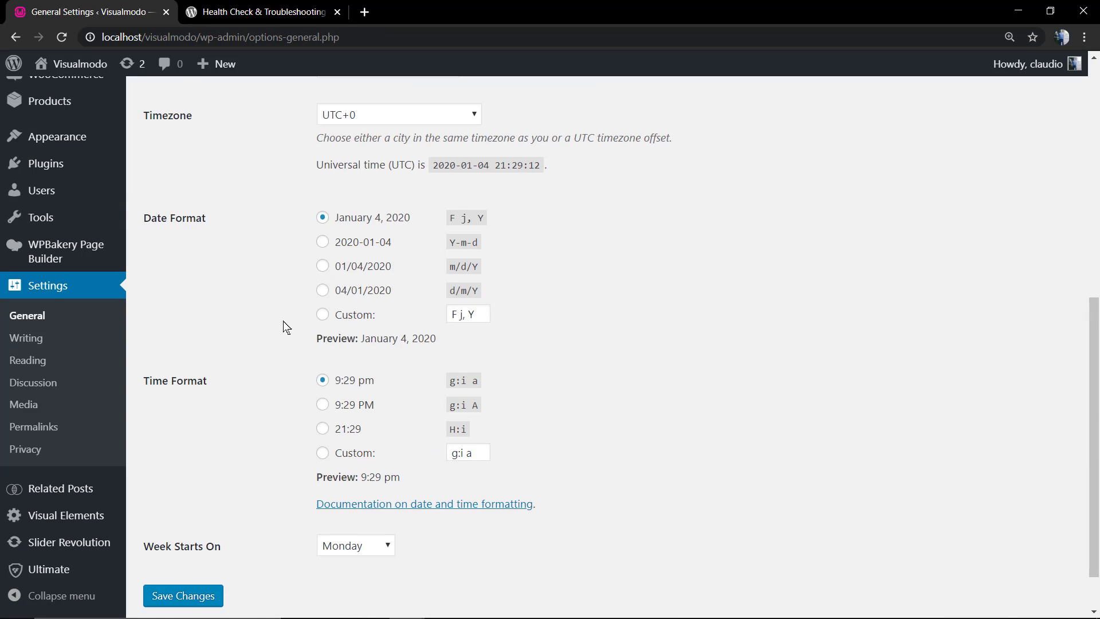
scroll(259, 333, "up", 3)
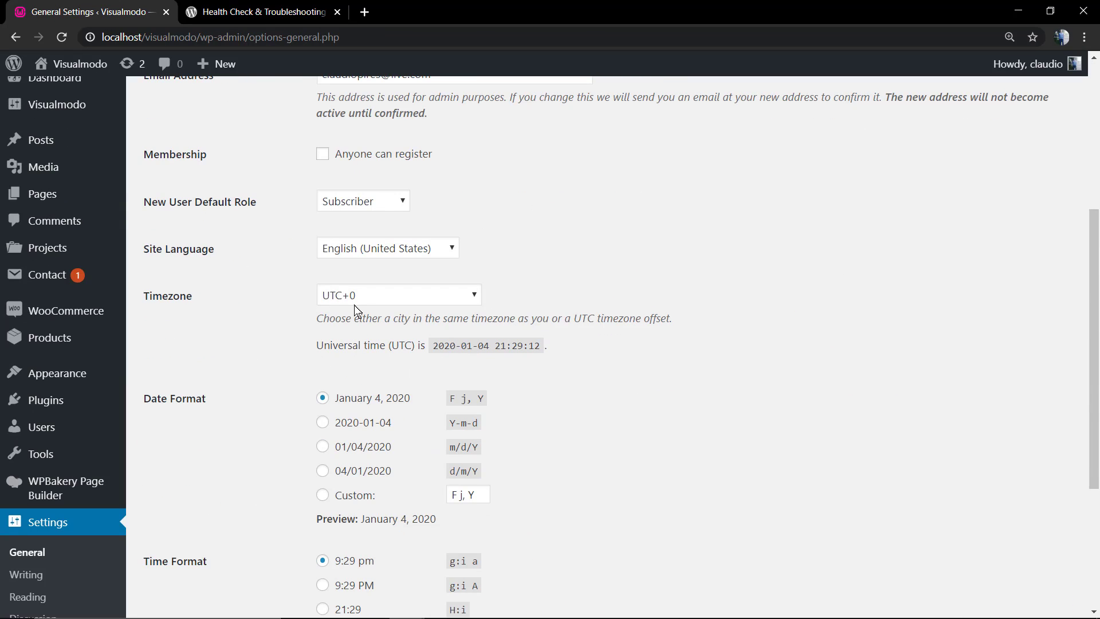
left_click(356, 305)
left_click(354, 305)
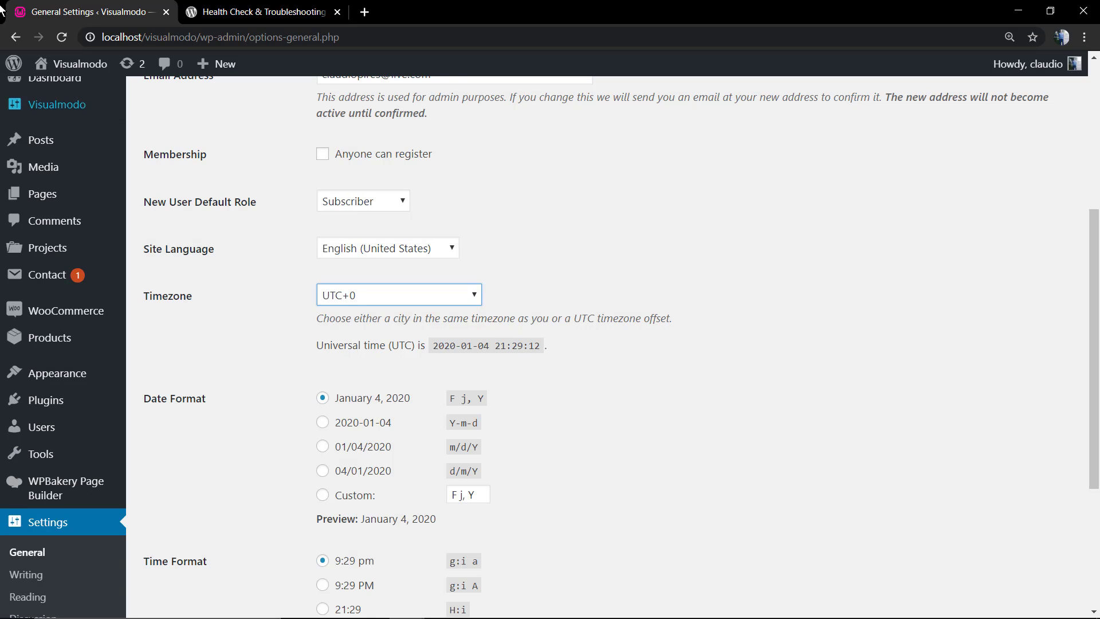
left_click(16, 36)
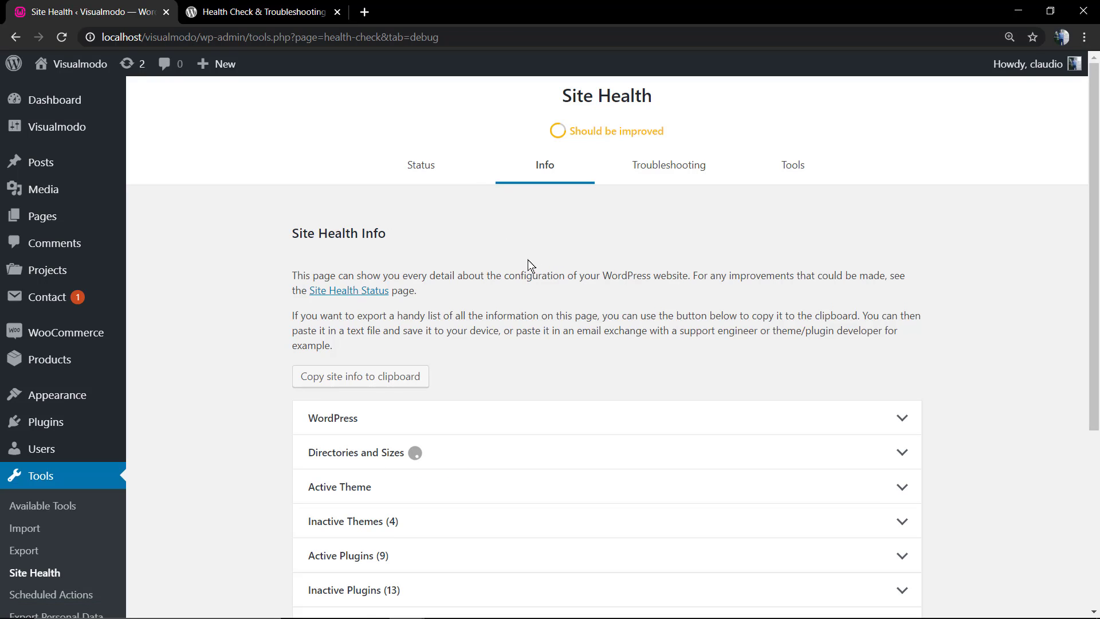
- On the Info page, expand and collapse the WordPress and Directories and Sizes sections
scroll(526, 265, "down", 2)
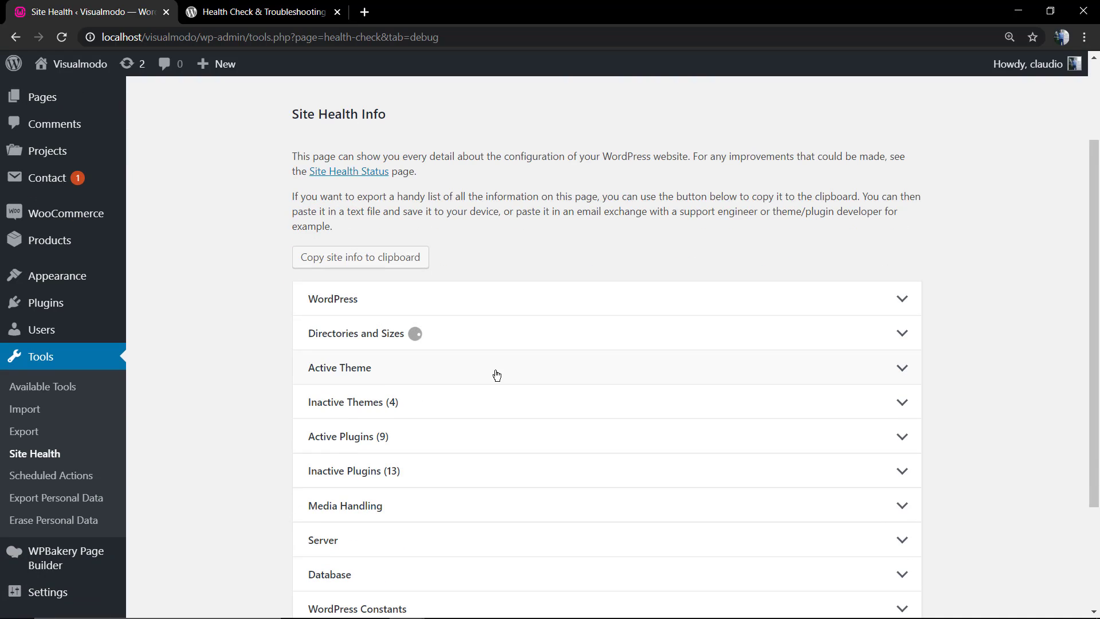
scroll(483, 343, "down", 3)
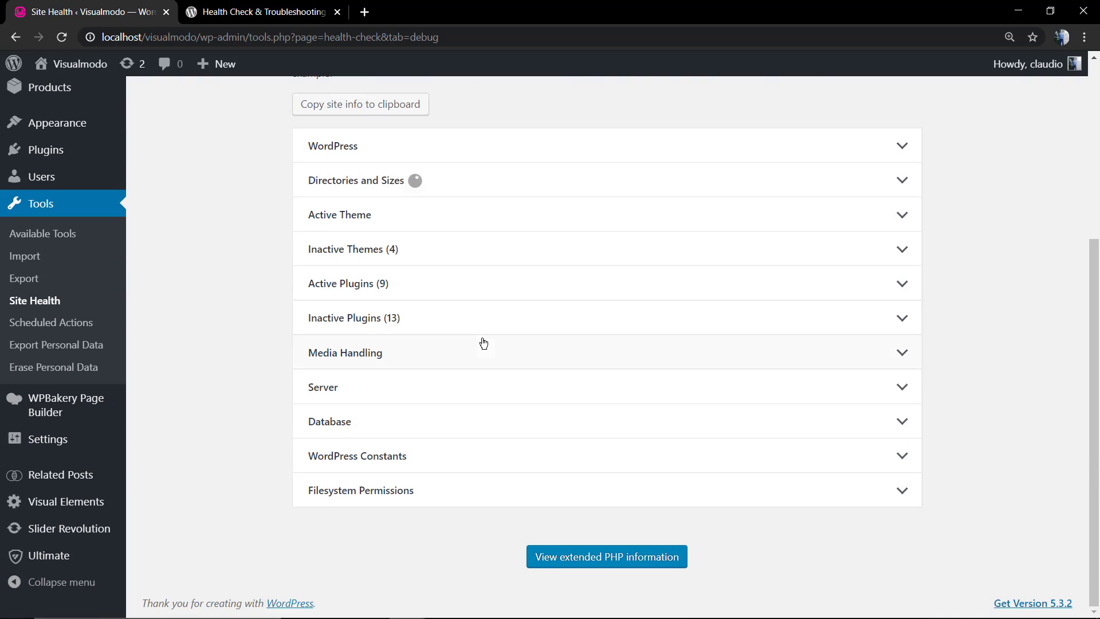
scroll(483, 343, "up", 4)
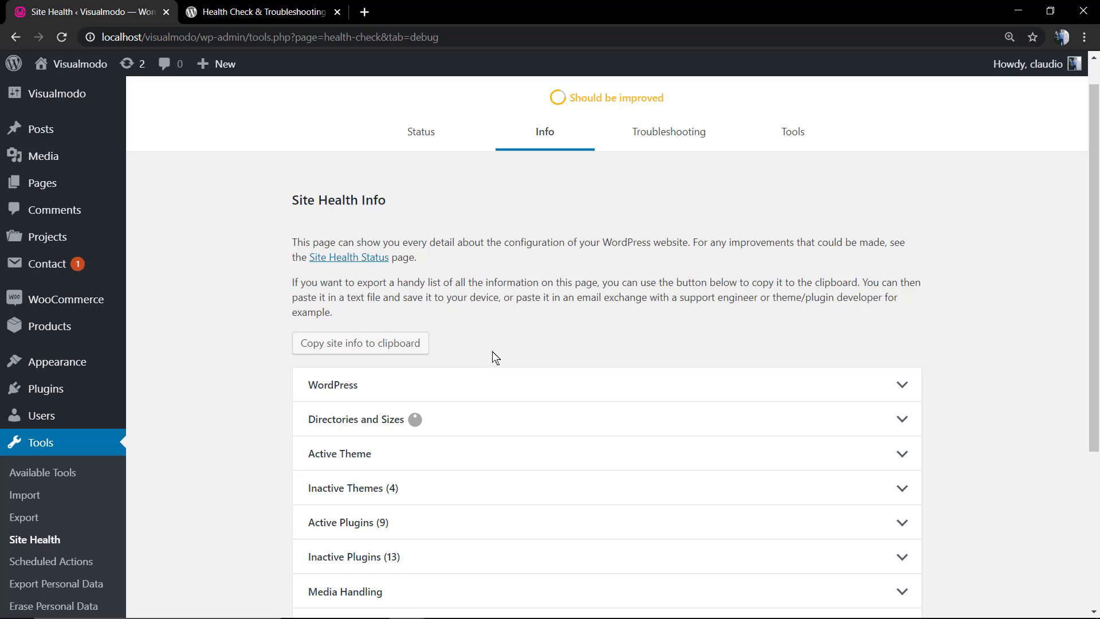
scroll(466, 326, "down", 4)
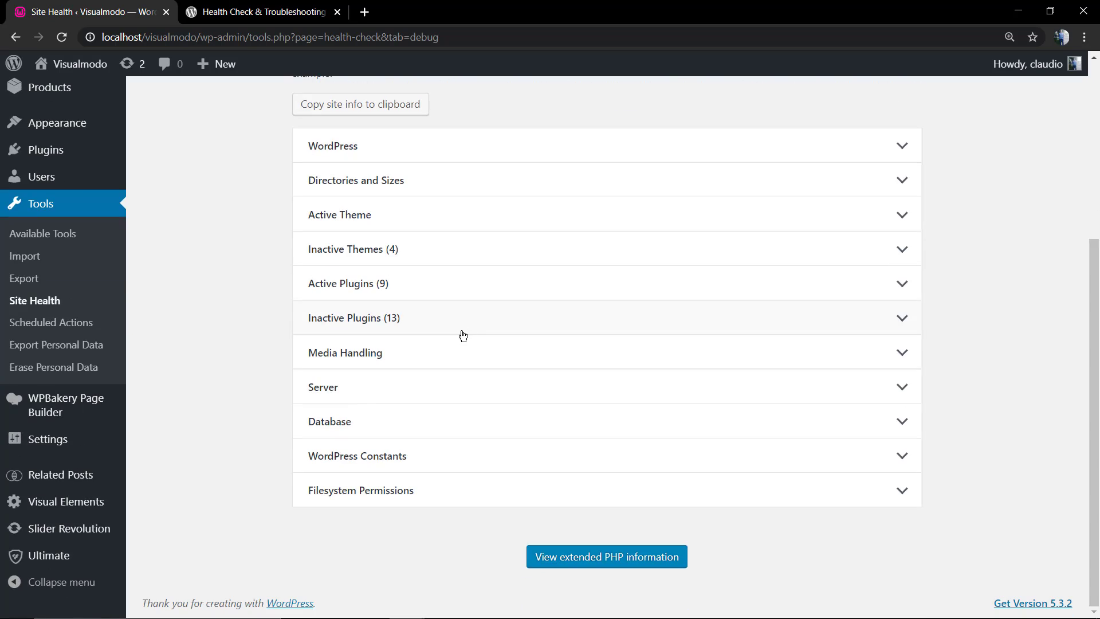
scroll(463, 337, "up", 4)
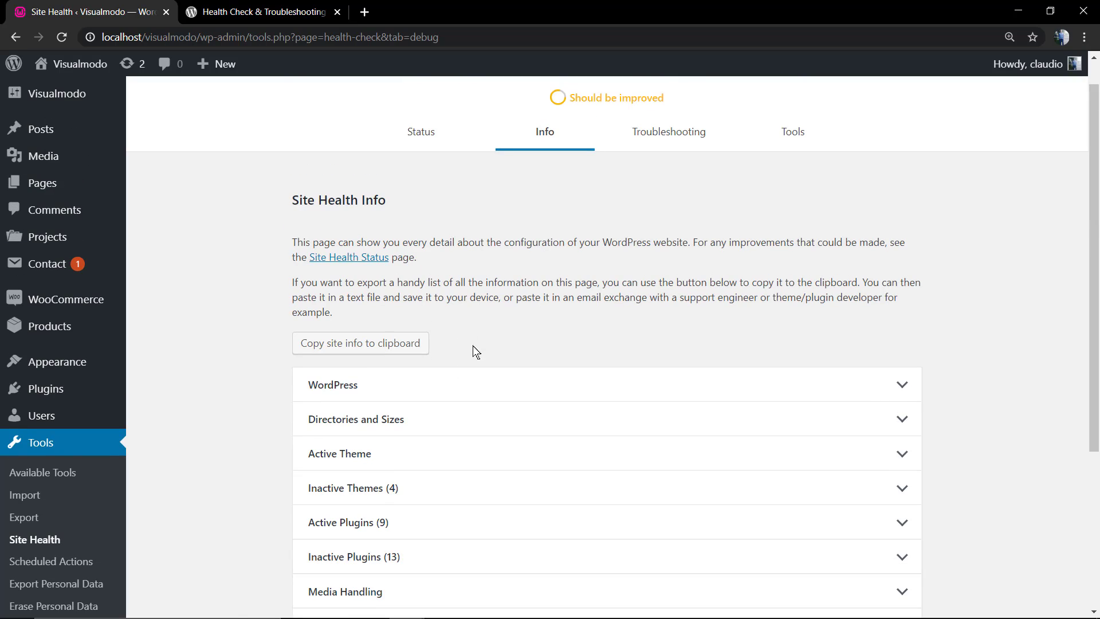
left_click(448, 389)
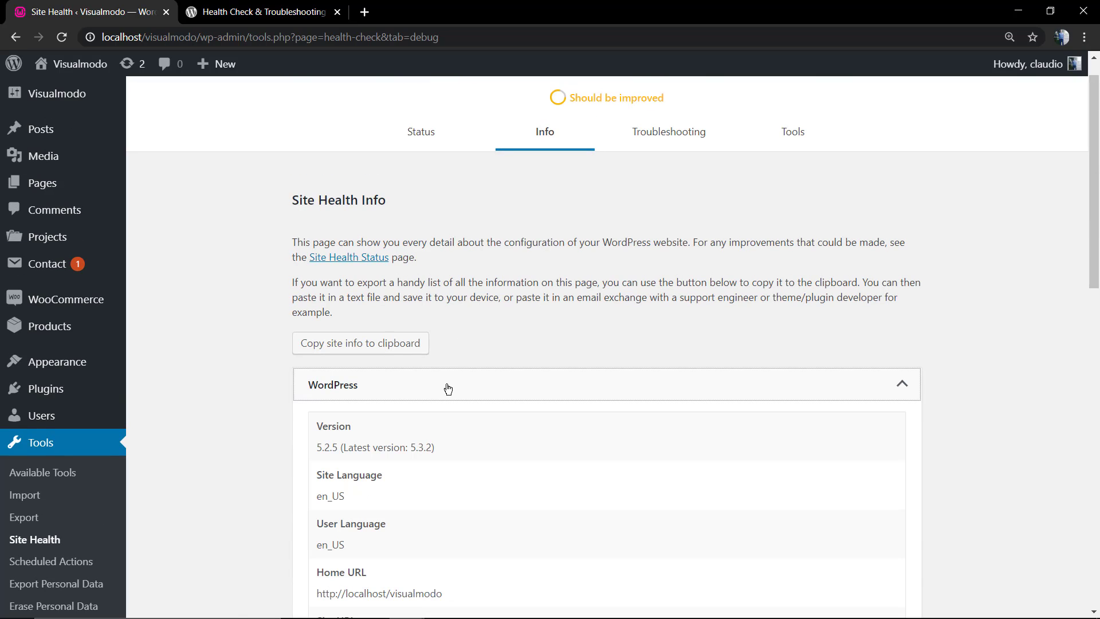
left_click(448, 389)
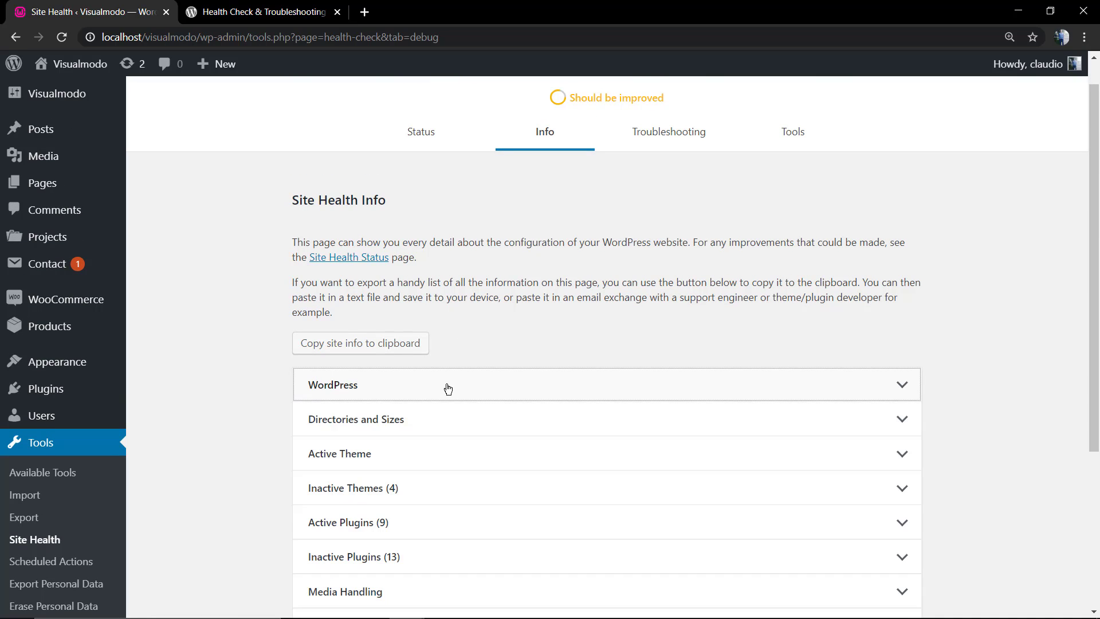
left_click(412, 431)
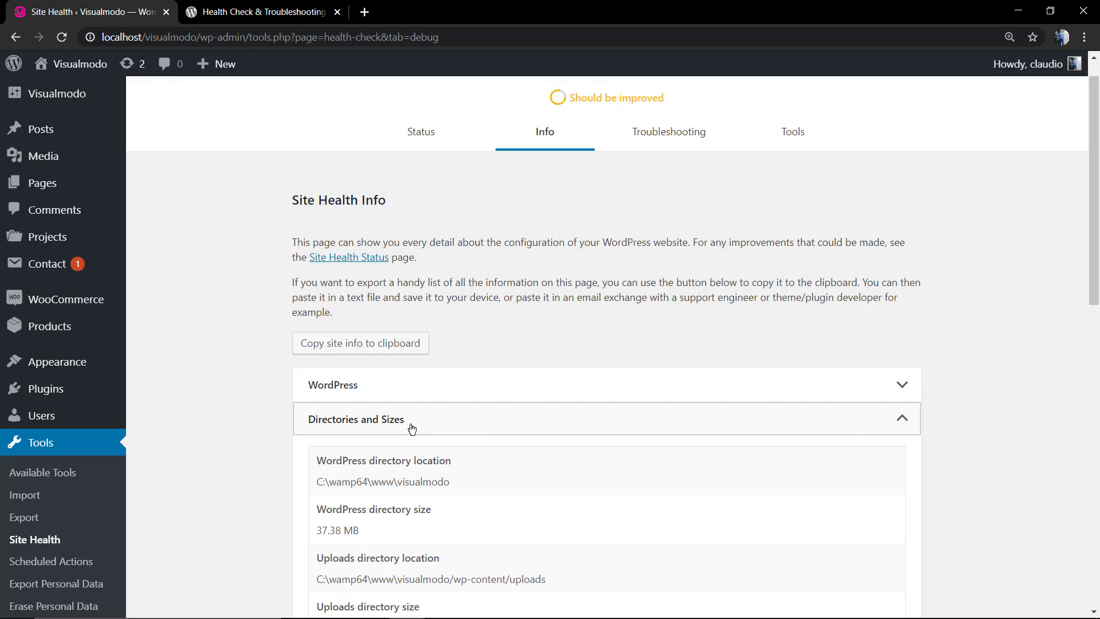
left_click(411, 429)
- Expand and collapse the Active Theme and Inactive Themes (4) sections
scroll(404, 366, "down", 2)
left_click(402, 340)
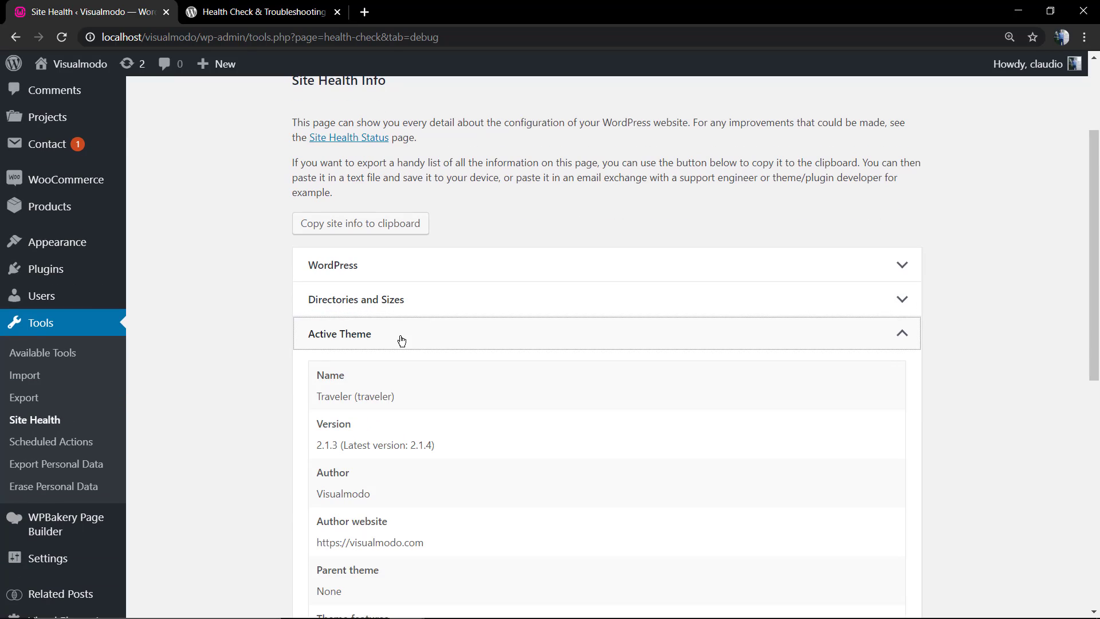
left_click(402, 340)
left_click(399, 371)
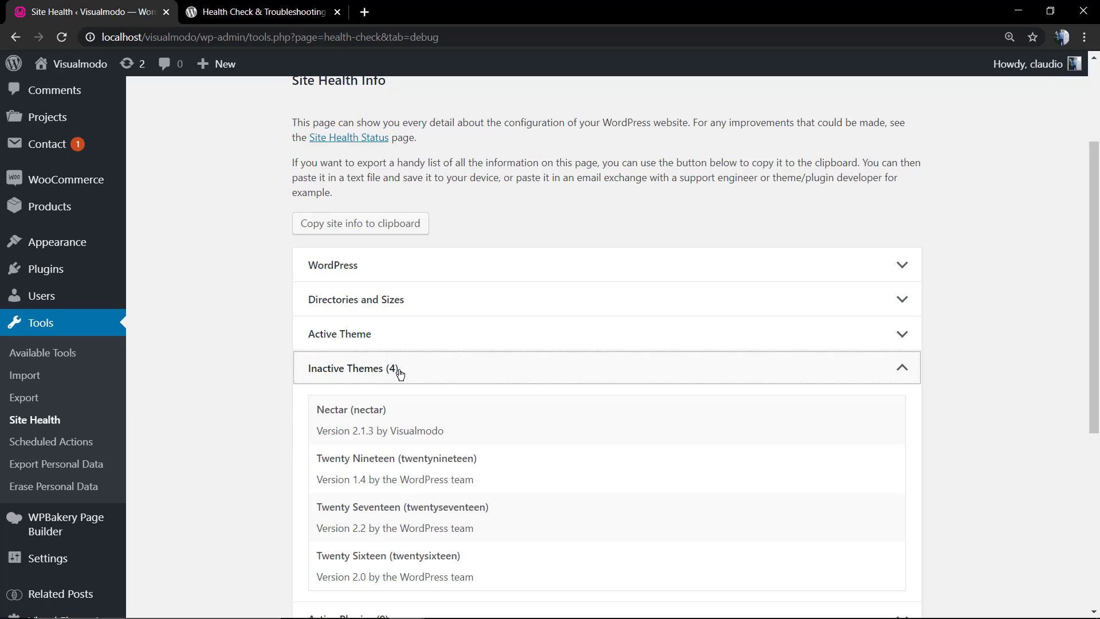
left_click(399, 372)
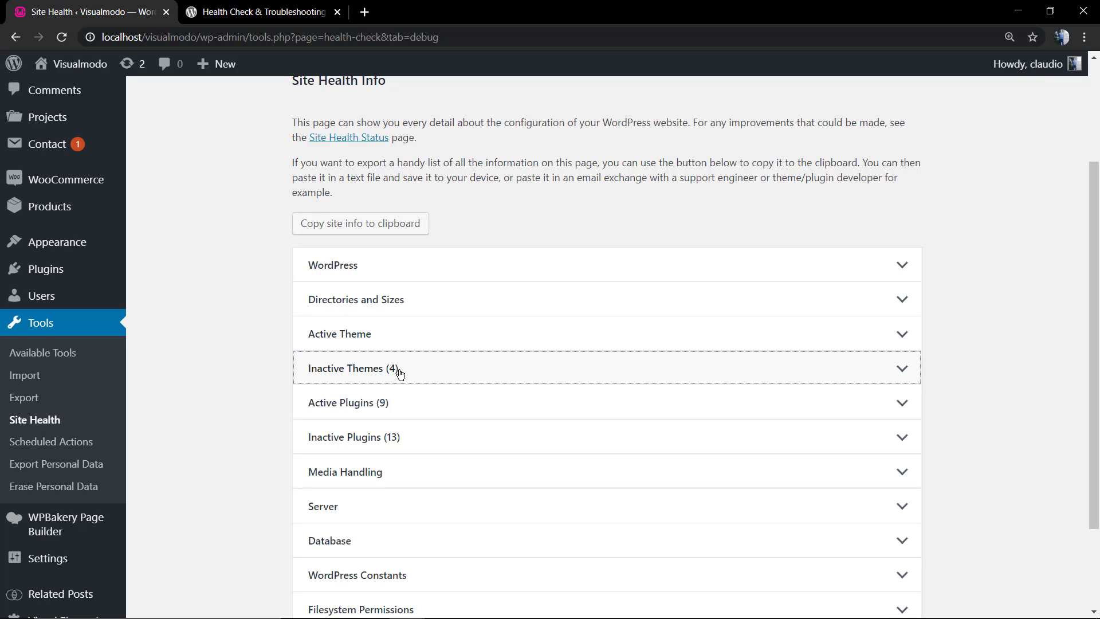
scroll(475, 371, "up", 3)
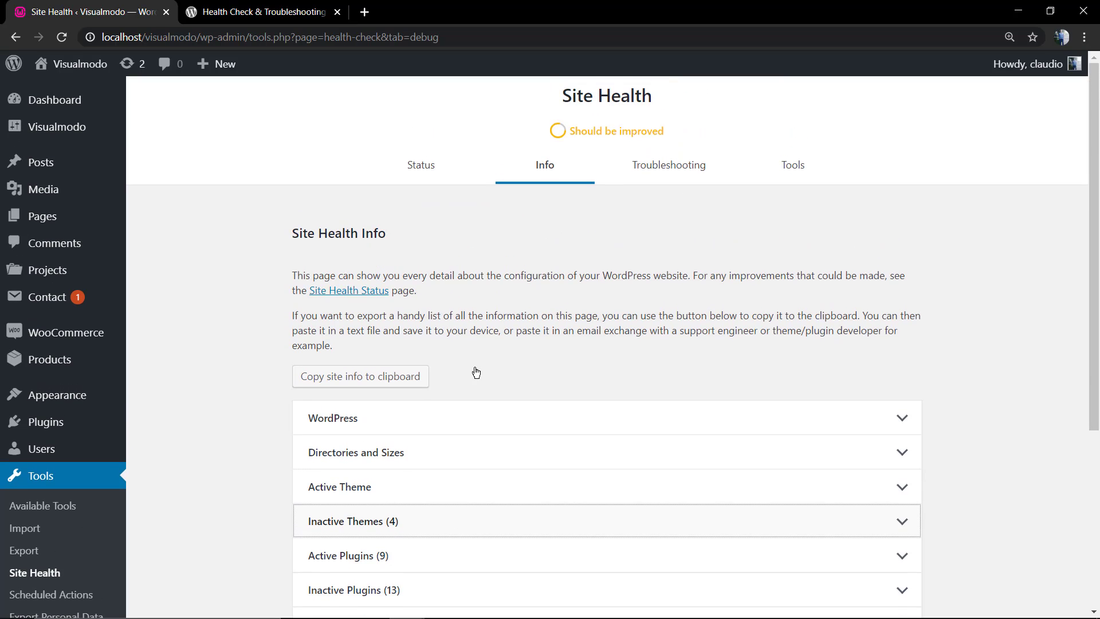
- Switch to Site Health's Troubleshooting tab to read about Troubleshooting mode
left_click(641, 169)
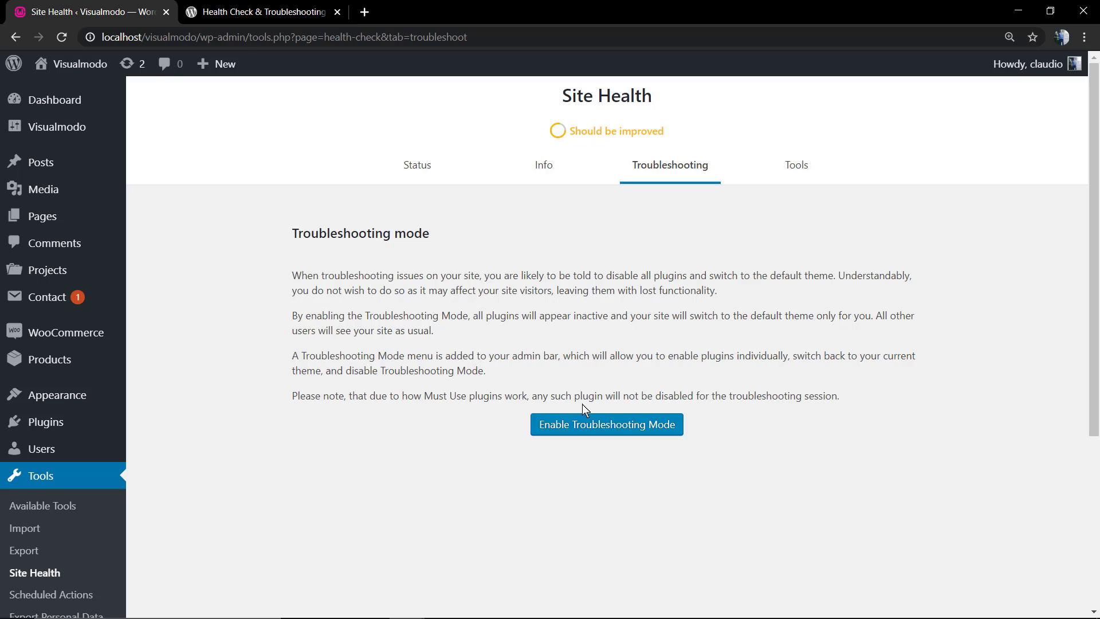
- On the Tools tab, check Mail Check and File integrity, then expand Plugin compatibility
left_click(786, 172)
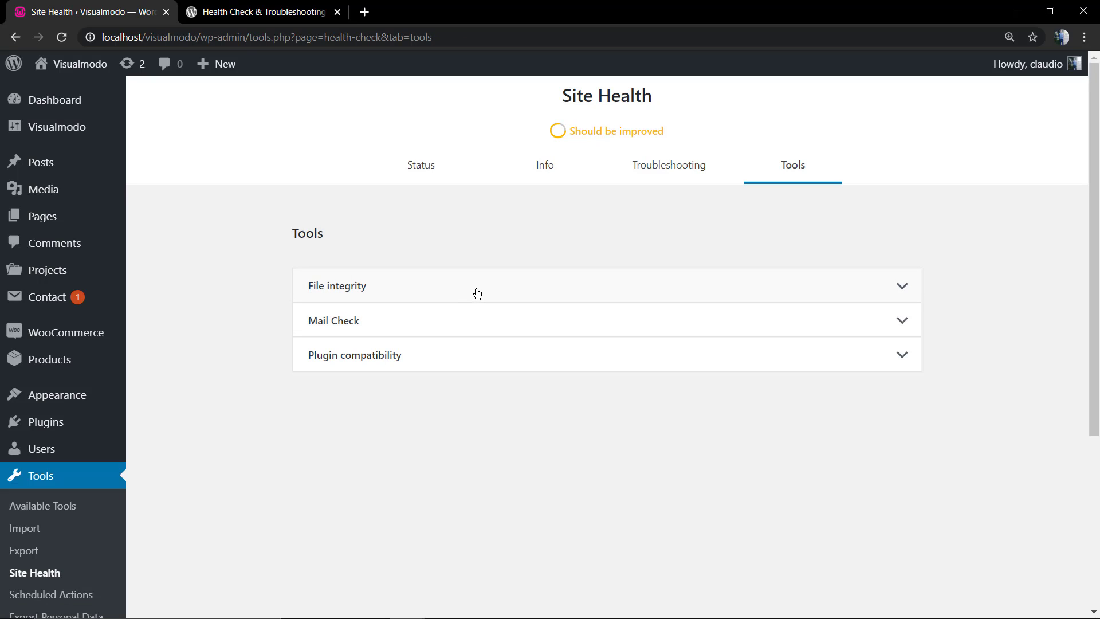
left_click(391, 327)
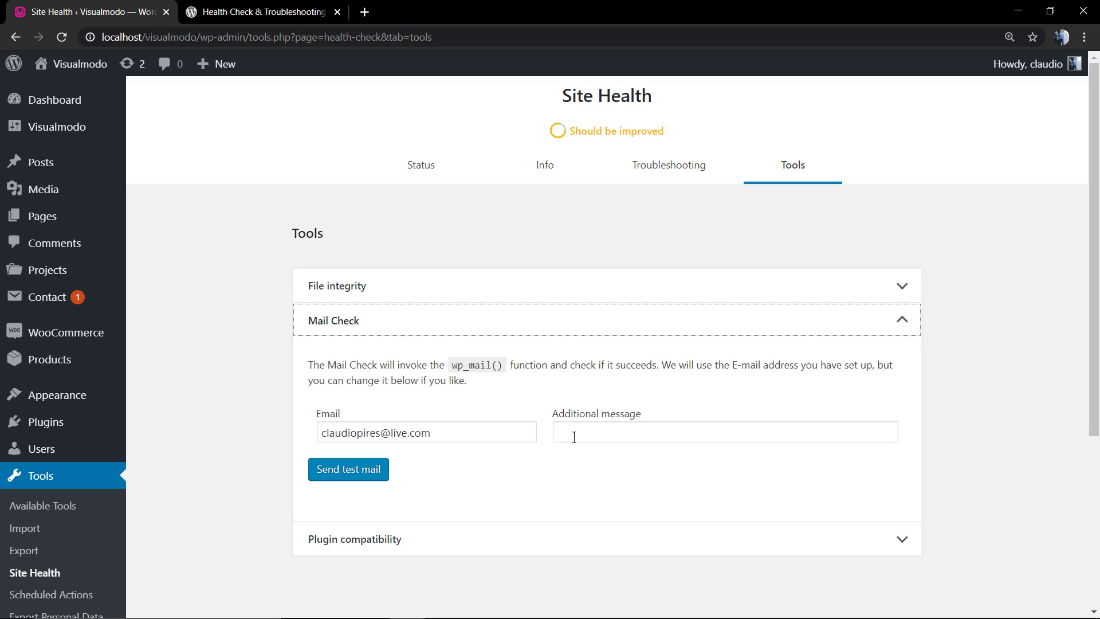
left_click(436, 328)
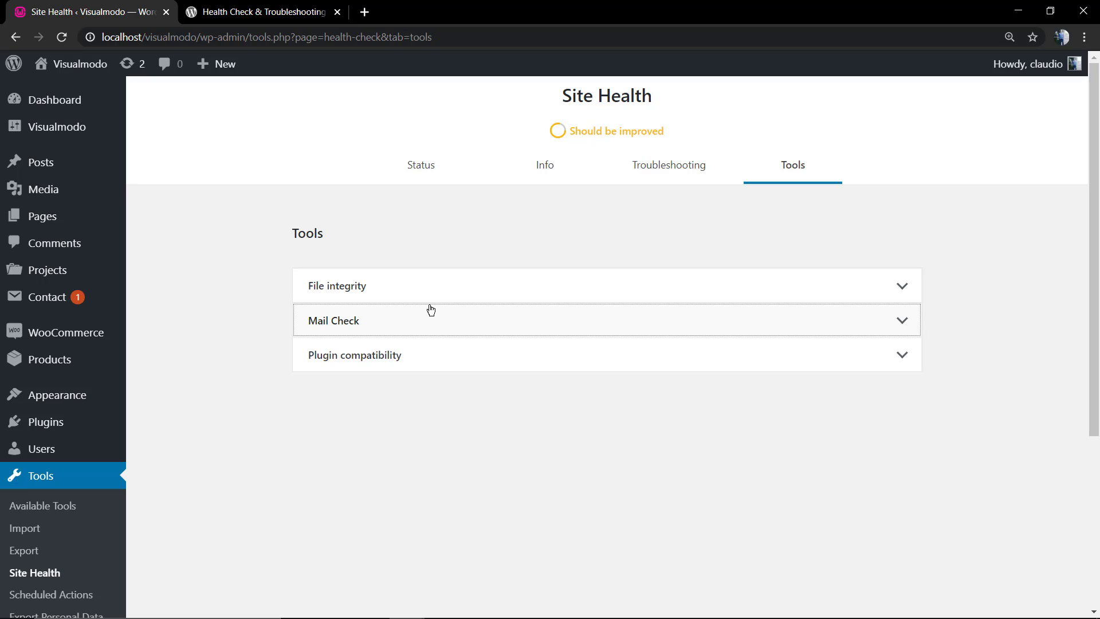
left_click(427, 298)
left_click(427, 298)
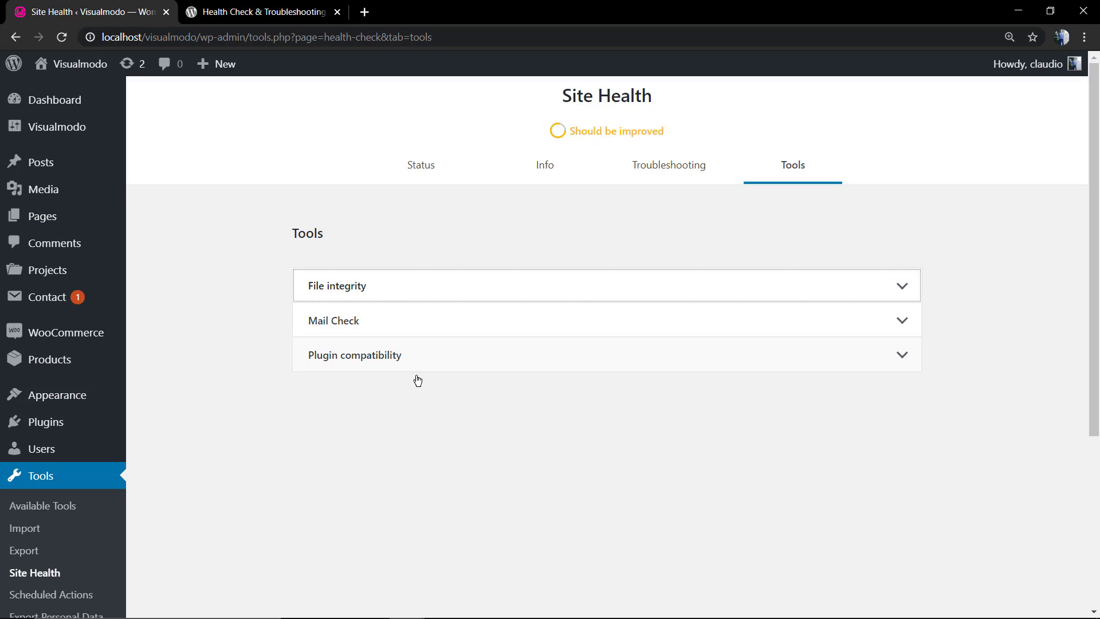
left_click(408, 363)
scroll(408, 362, "down", 12)
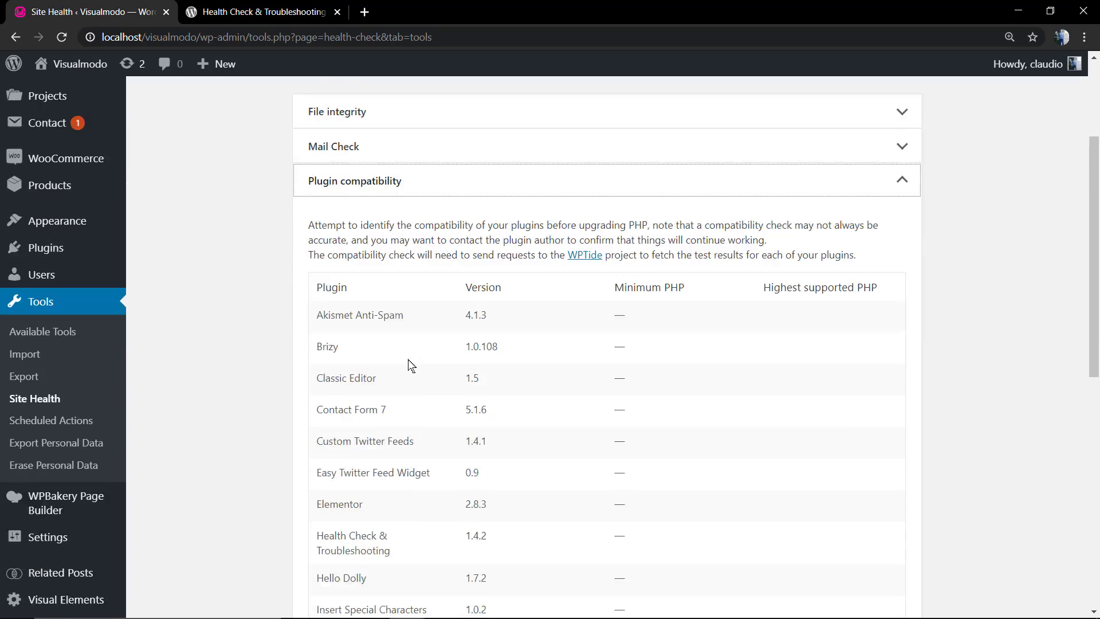